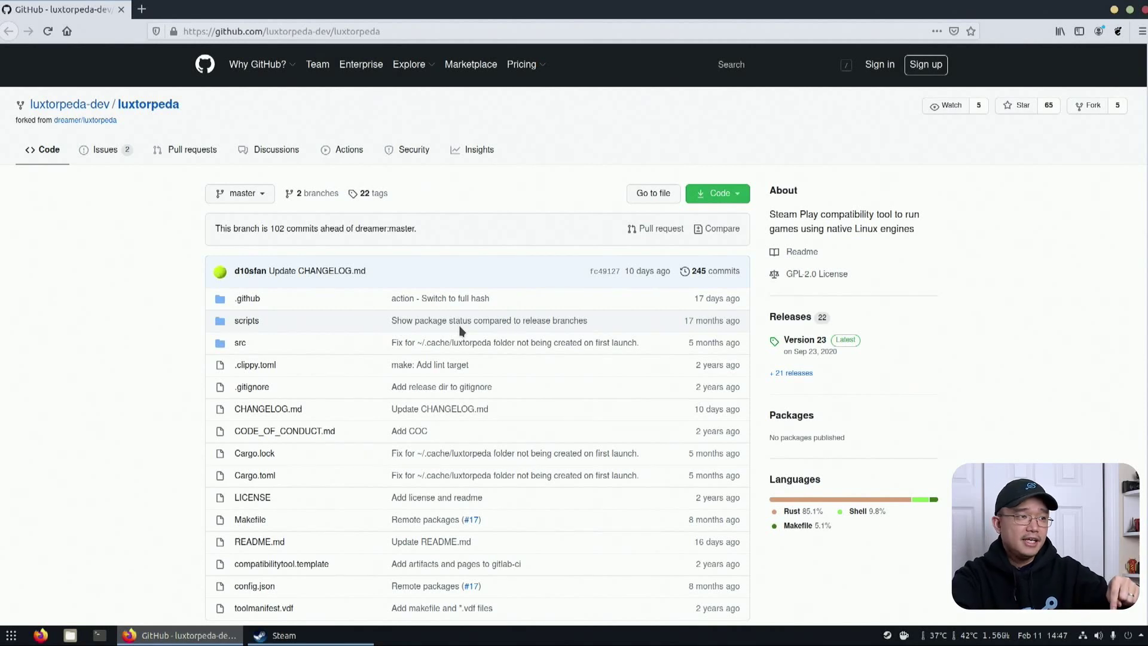
Step: Read through the Luxtorpeda repository page and its README down to the Supported titles section
scroll(378, 326, "down", 3)
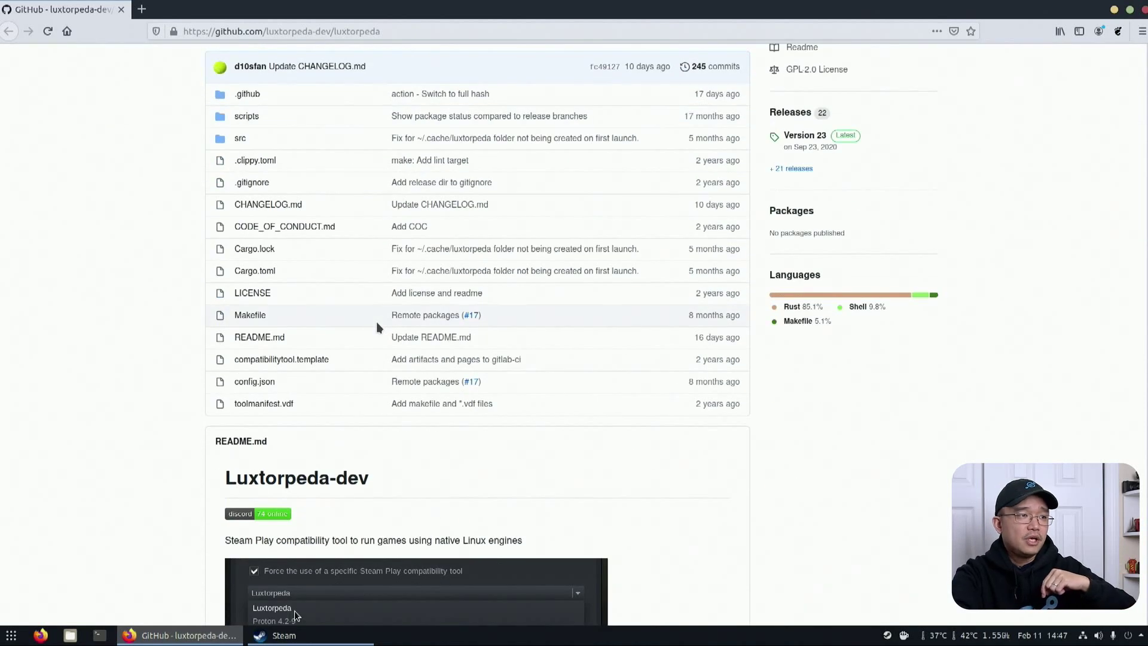
scroll(375, 321, "down", 3)
scroll(359, 359, "up", 4)
scroll(335, 406, "down", 4)
scroll(309, 461, "up", 1)
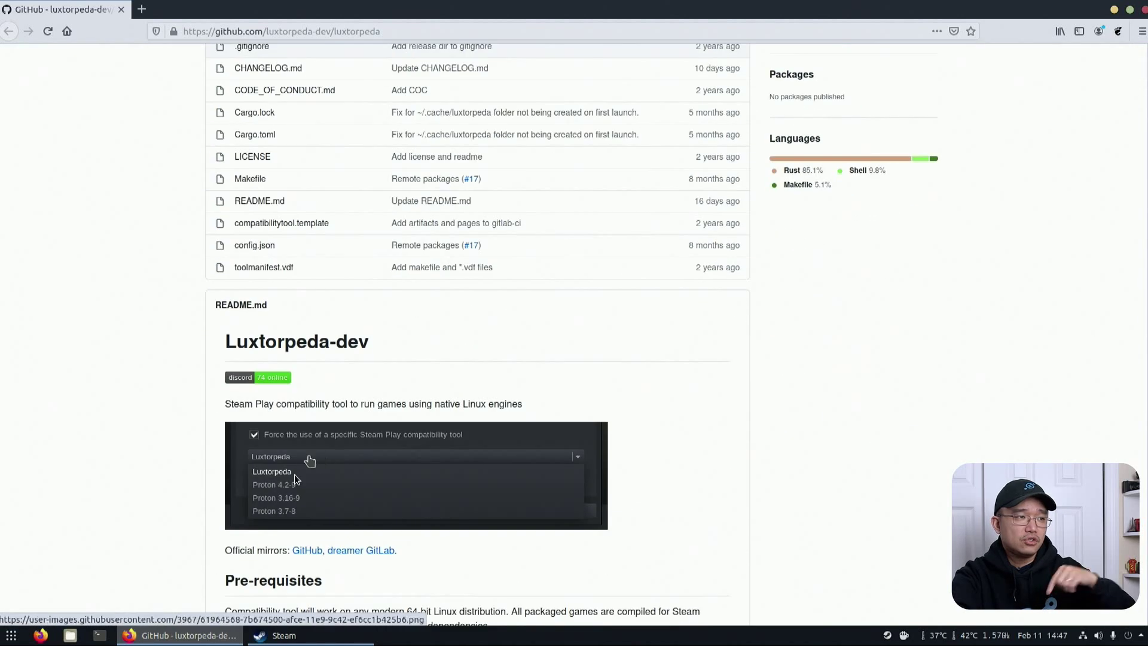
scroll(300, 470, "down", 3)
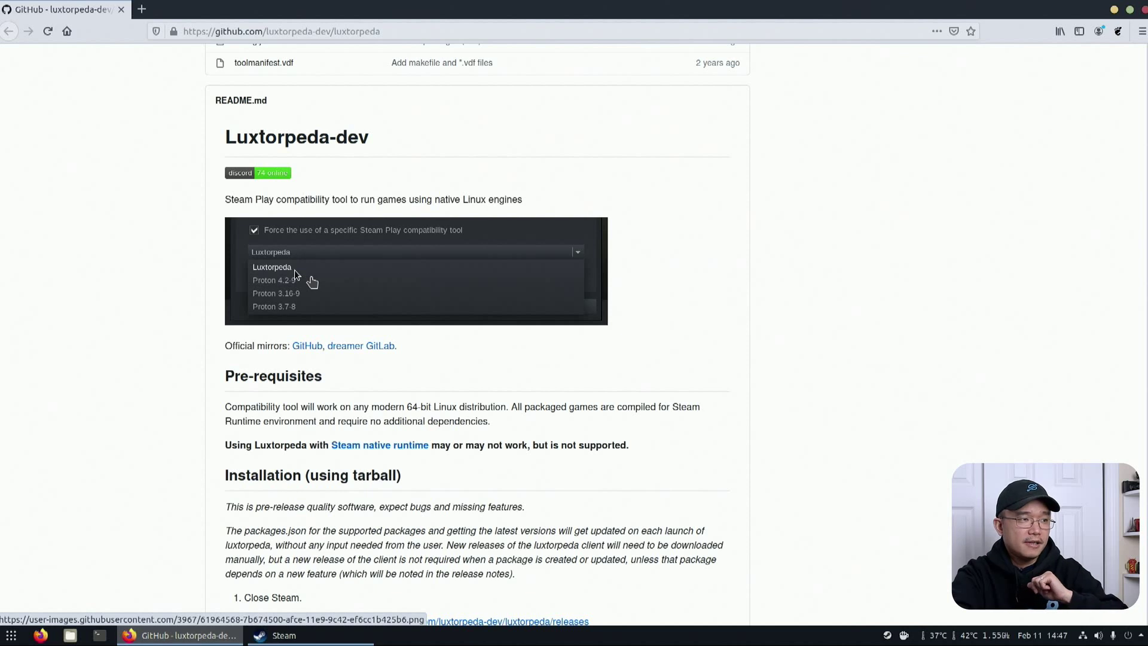
scroll(312, 282, "down", 7)
scroll(479, 346, "down", 10)
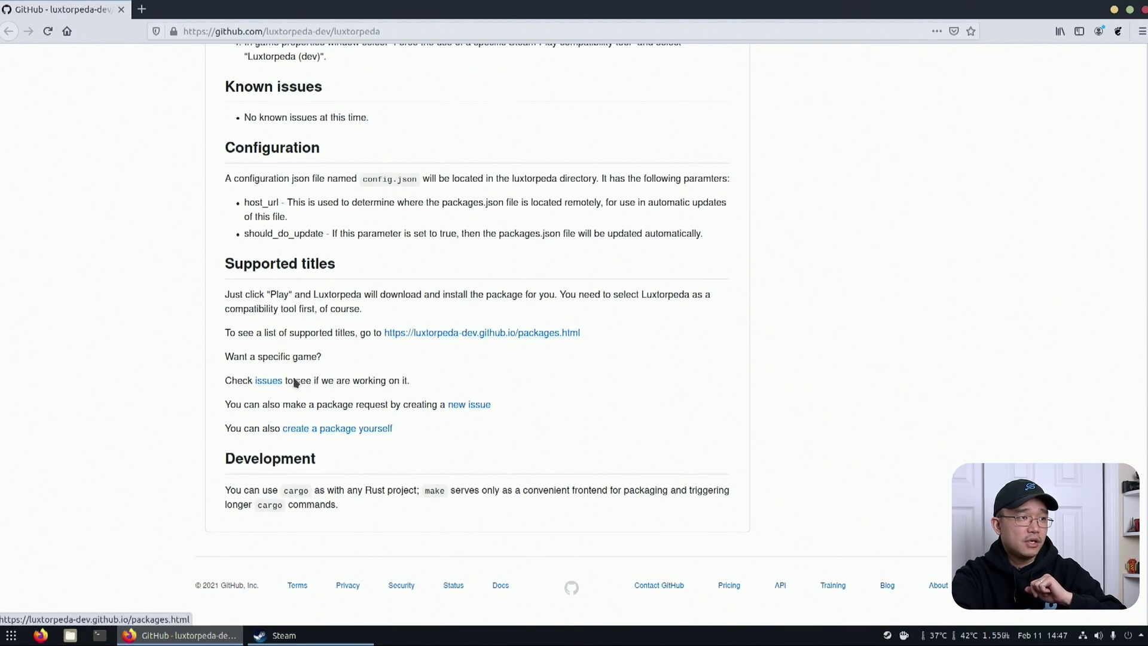
Step: Open the README's packages.html list of supported titles in a new tab and look through the listed games and engines
right_click(419, 333)
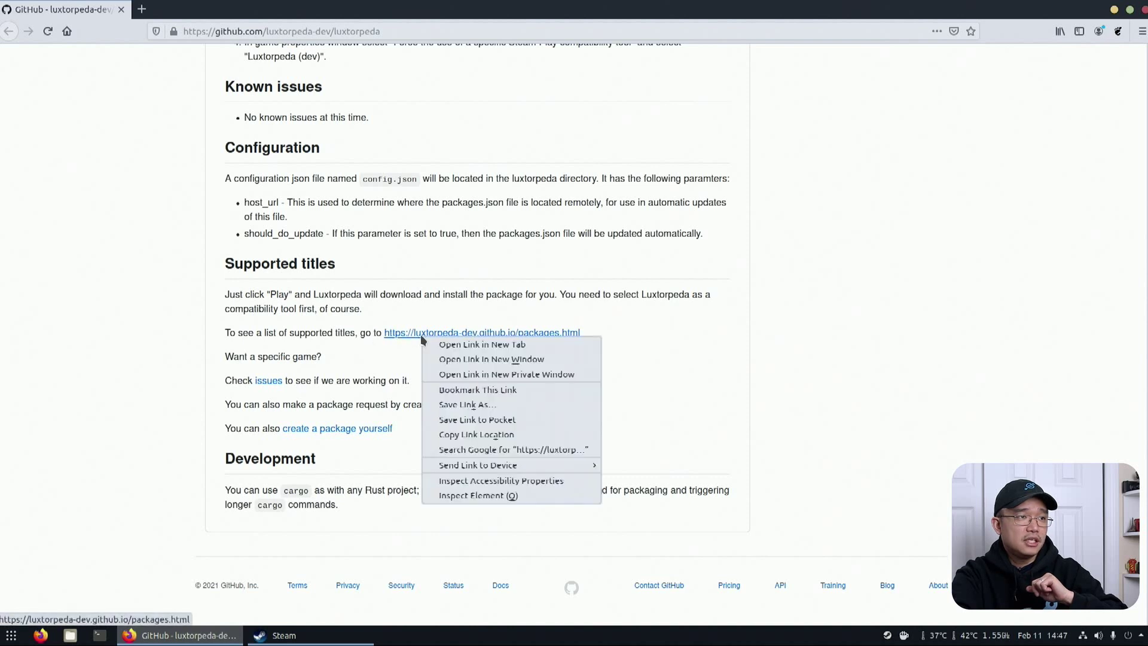
left_click(448, 342)
left_click(227, 8)
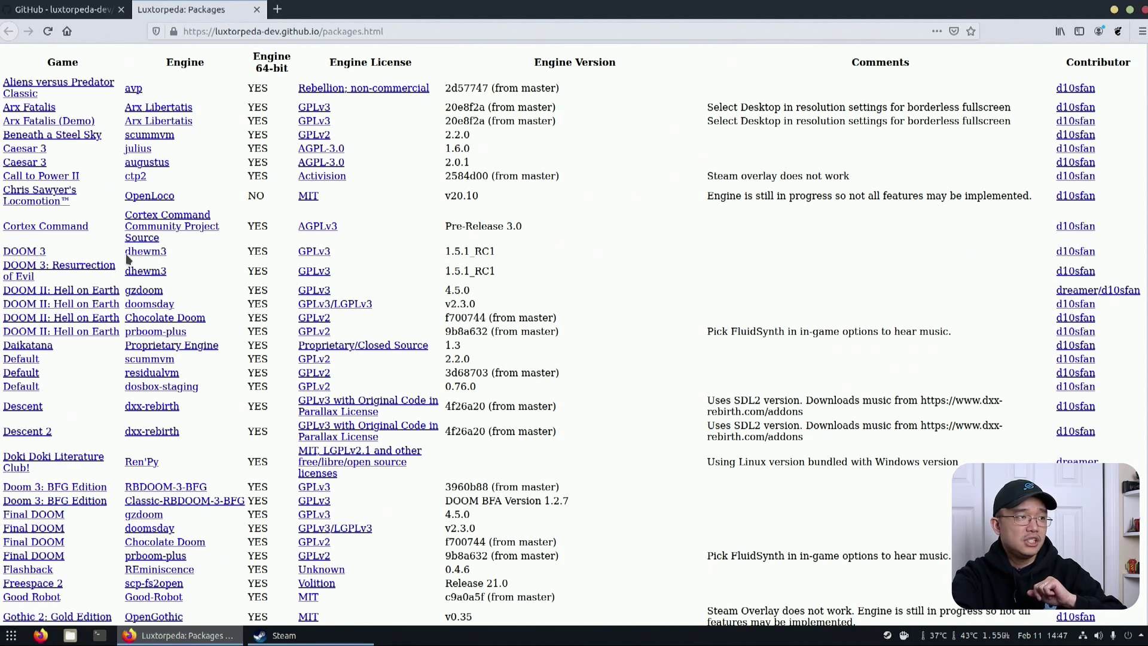
scroll(161, 257, "down", 9)
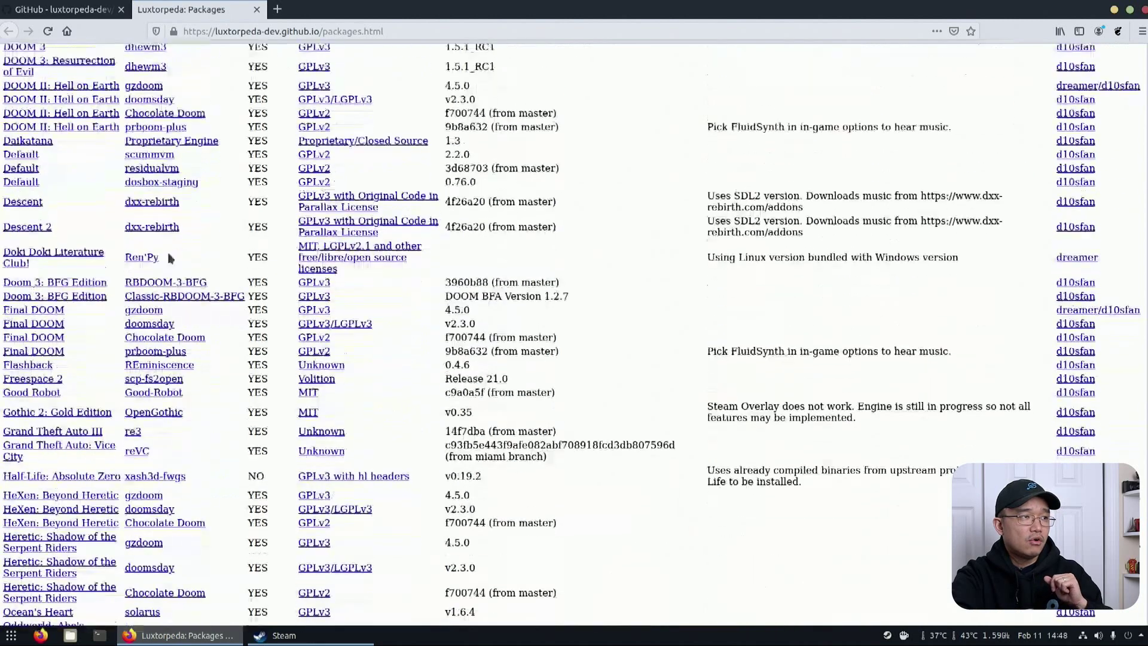
scroll(169, 257, "down", 6)
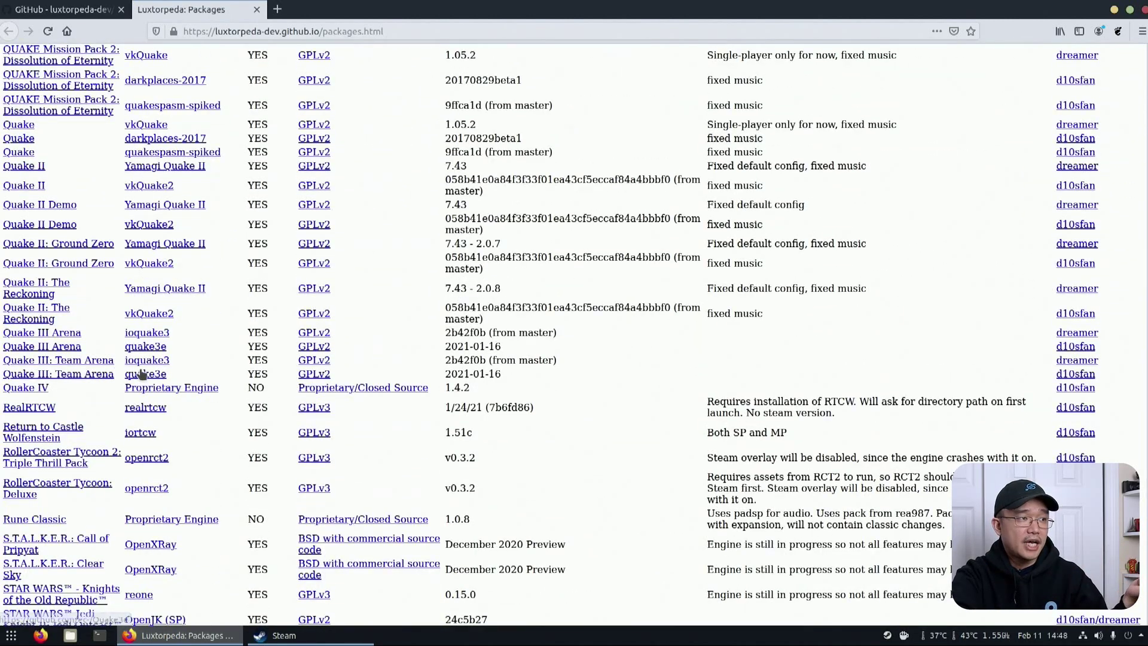
scroll(224, 350, "down", 2)
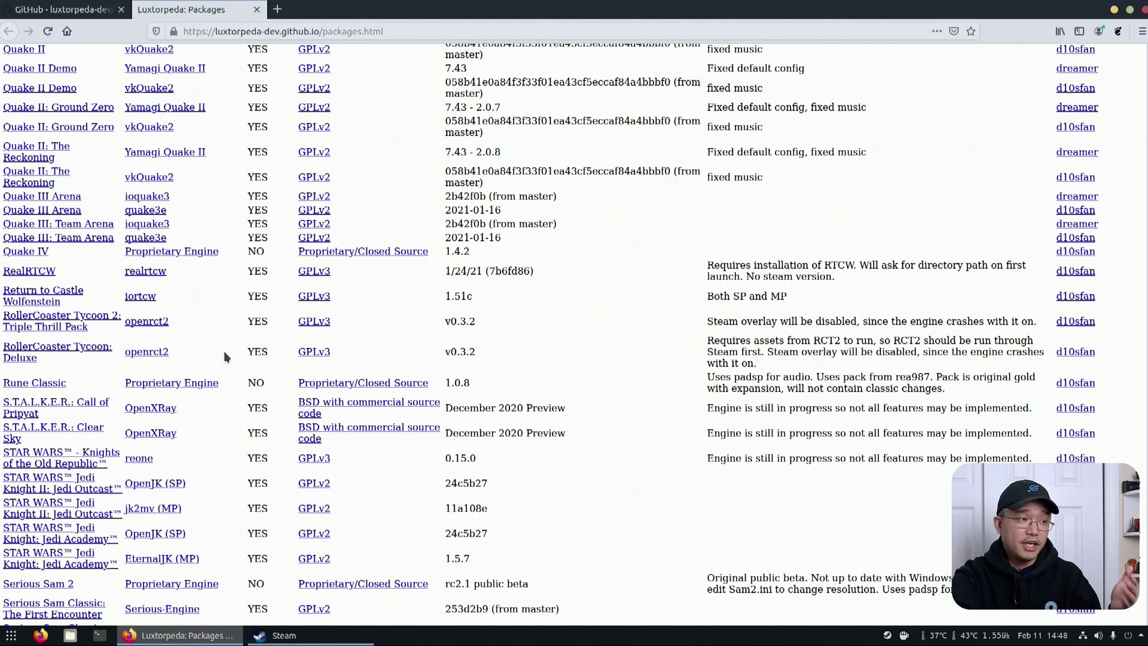
scroll(223, 350, "down", 2)
Step: From the repository's Version 23 release page, download luxtorpeda-23.tar.xz and save the file
key("ctrl+Page_Up")
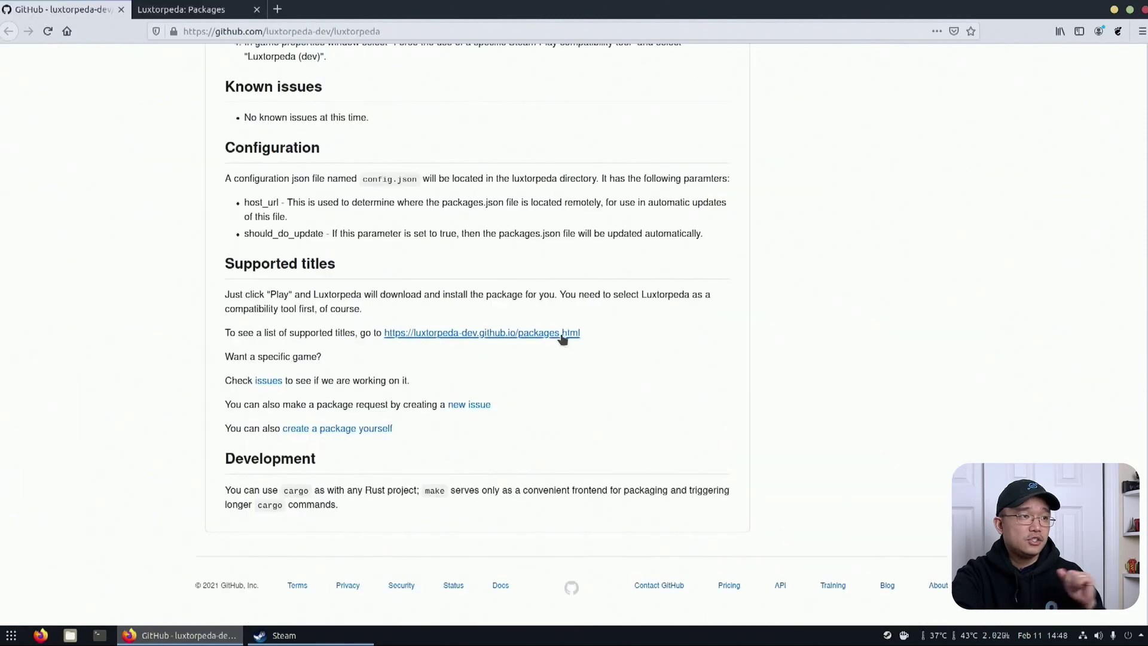
scroll(547, 341, "up", 20)
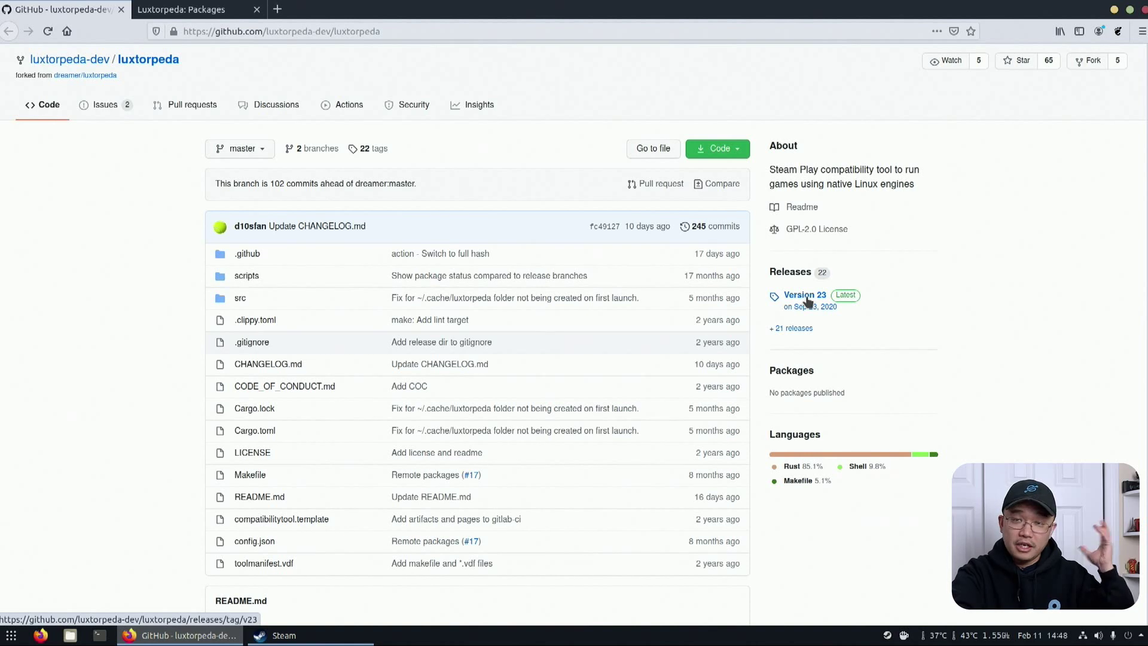
left_click(805, 295)
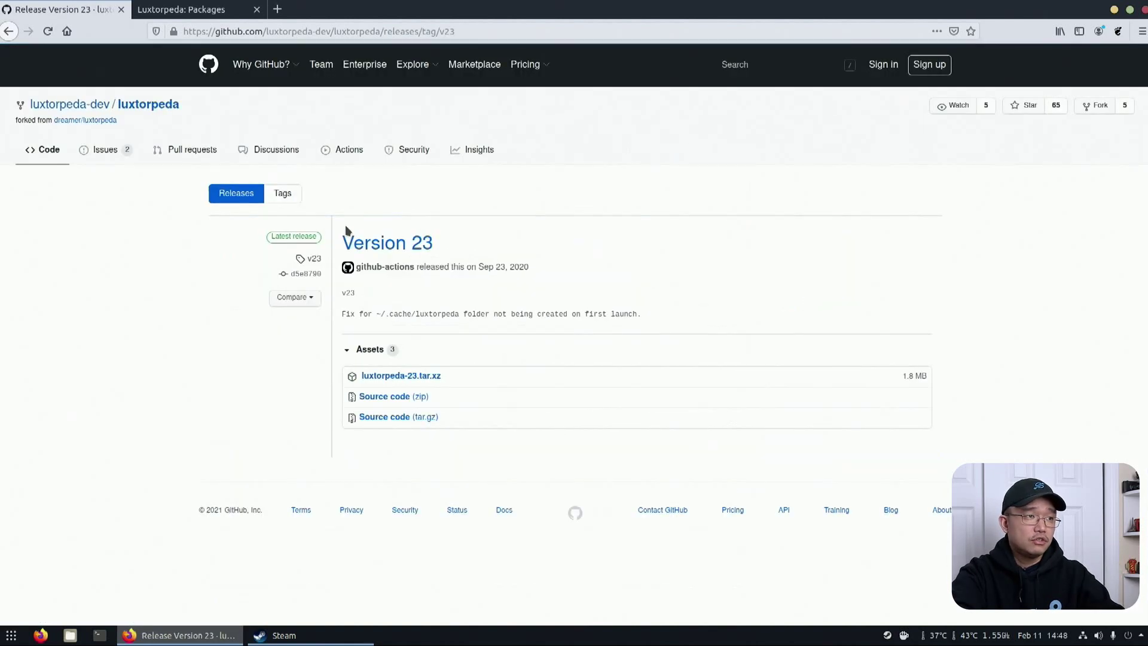
left_click(412, 376)
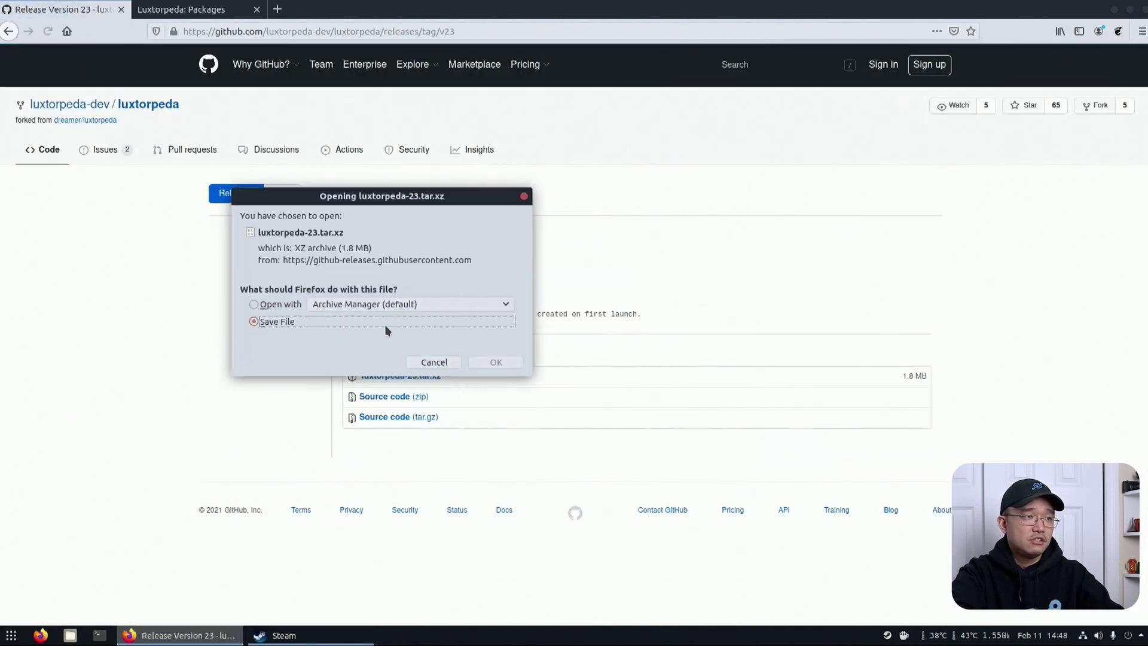
left_click(497, 363)
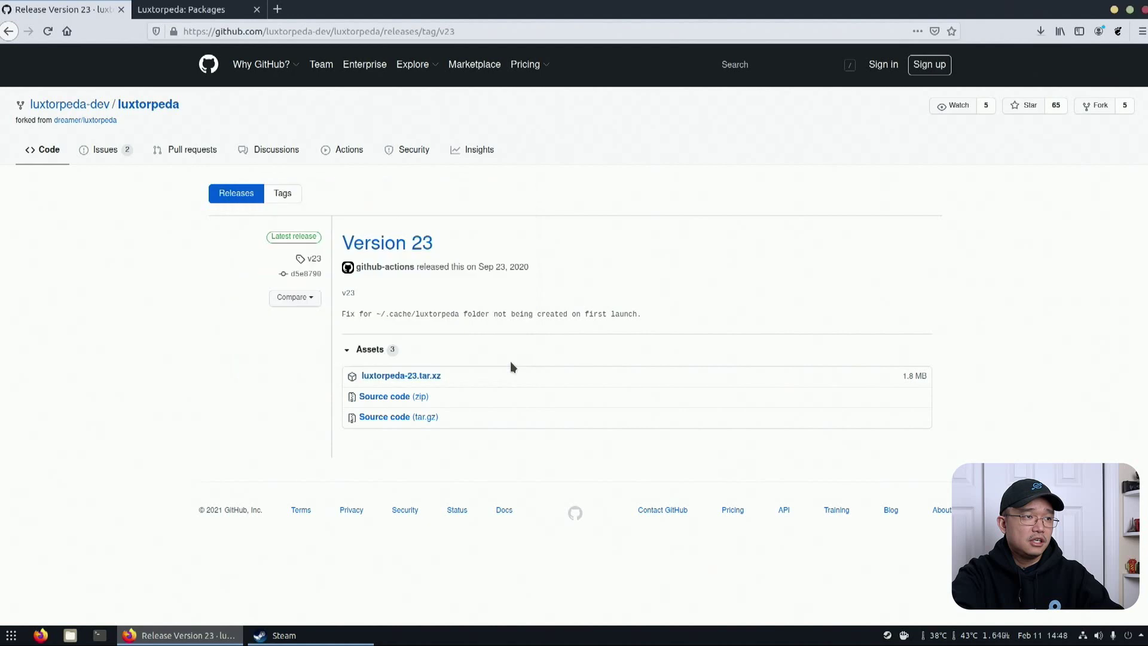
Step: Return to the repository's README and examine the compatibilitytools.d path in the tarball installation instructions
left_click(9, 33)
scroll(360, 345, "down", 15)
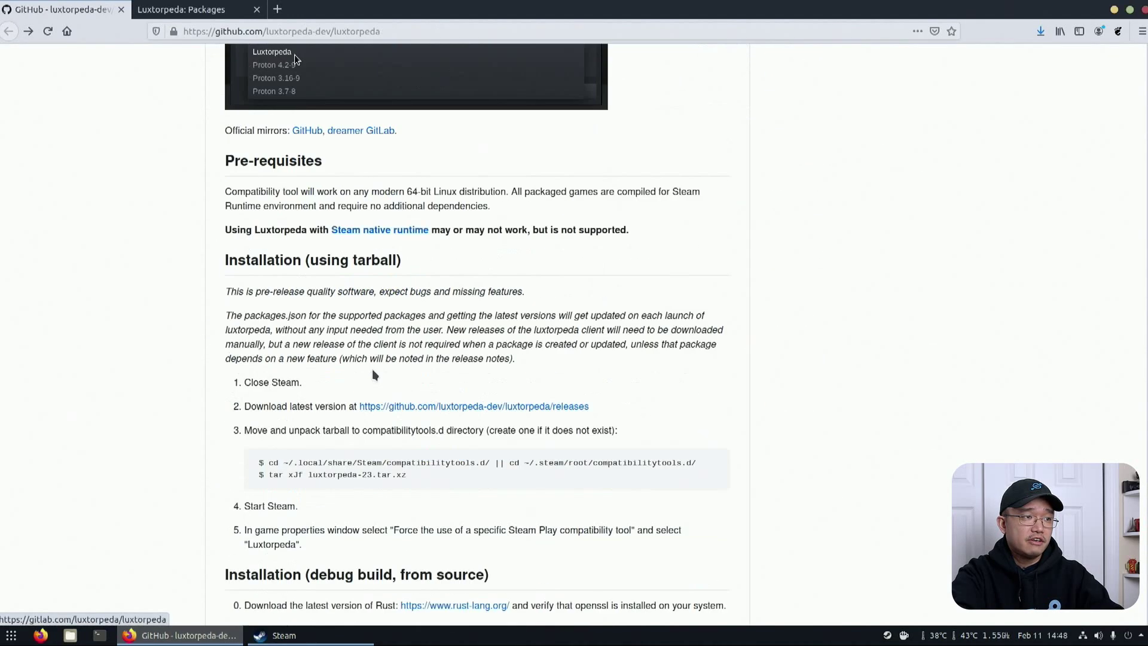
left_click_drag(491, 327, 277, 323)
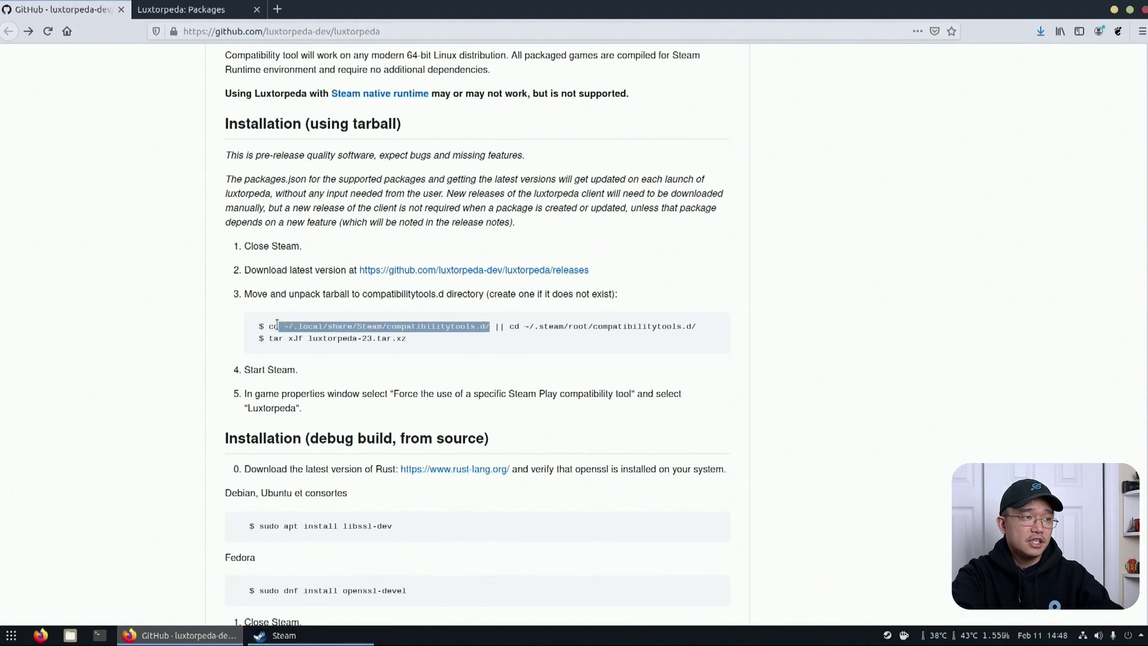
left_click(325, 327)
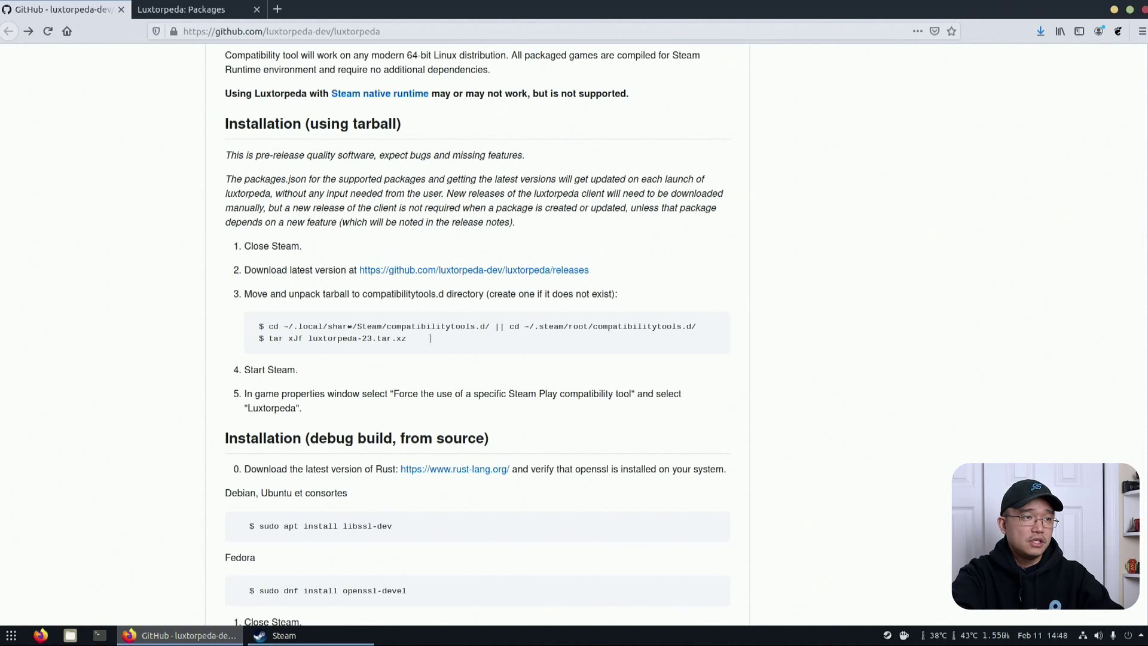
Step: Switch to the file manager, display the home folder as icons with hidden files shown, and open .steam/root
left_click(76, 638)
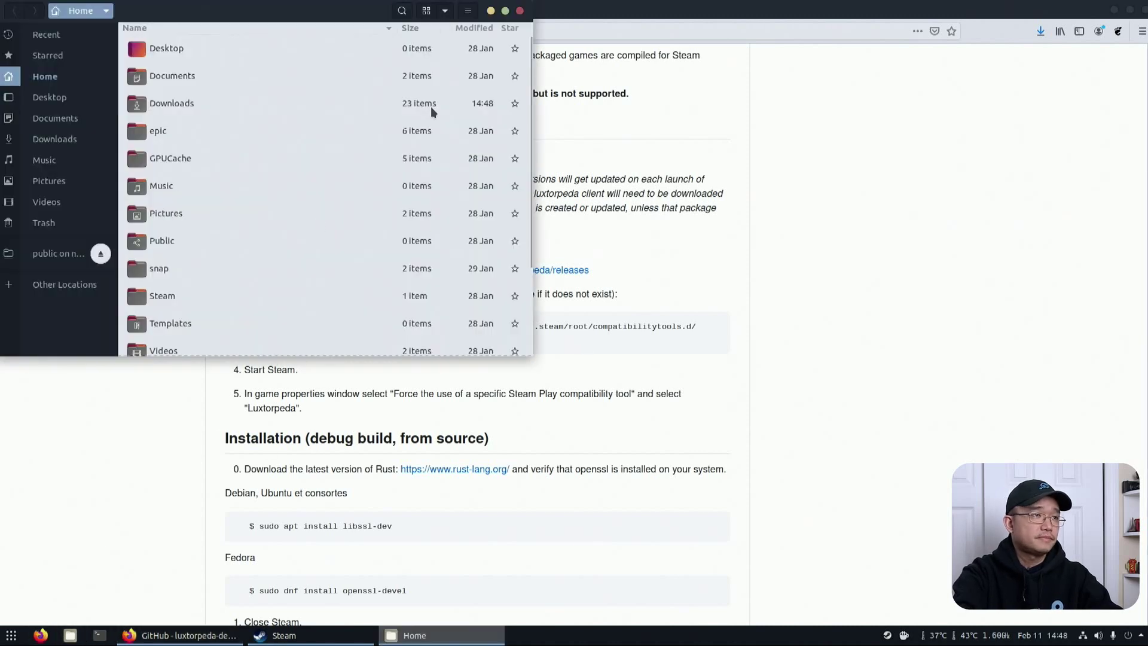
left_click(431, 11)
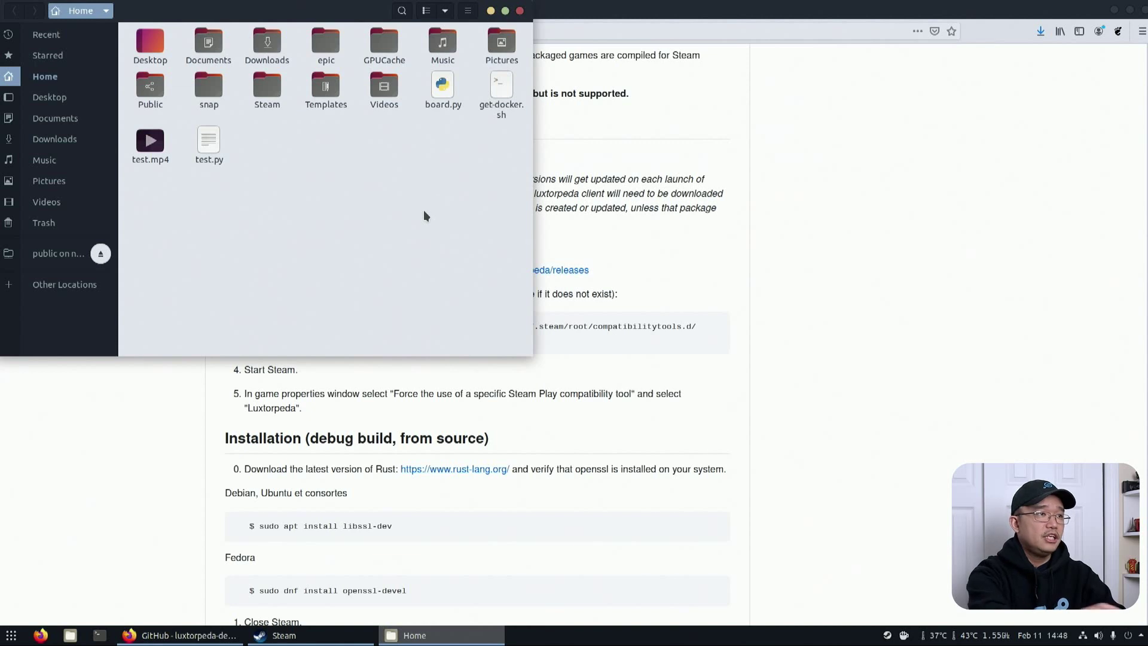
key("ctrl+h")
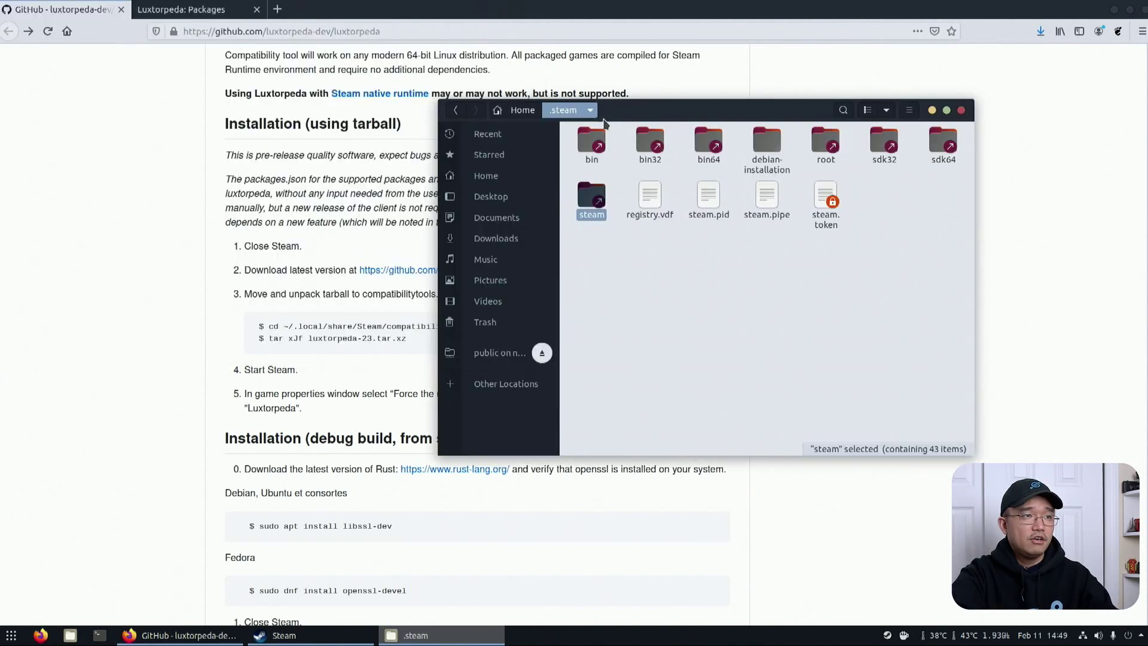
left_click(789, 198)
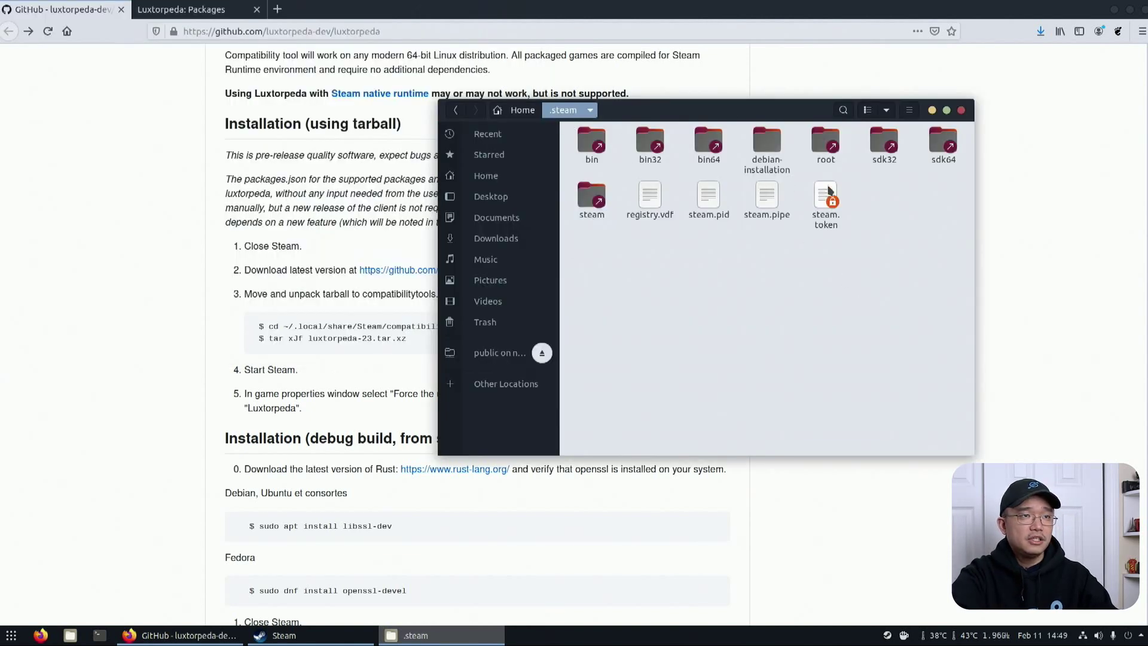
double_click(820, 148)
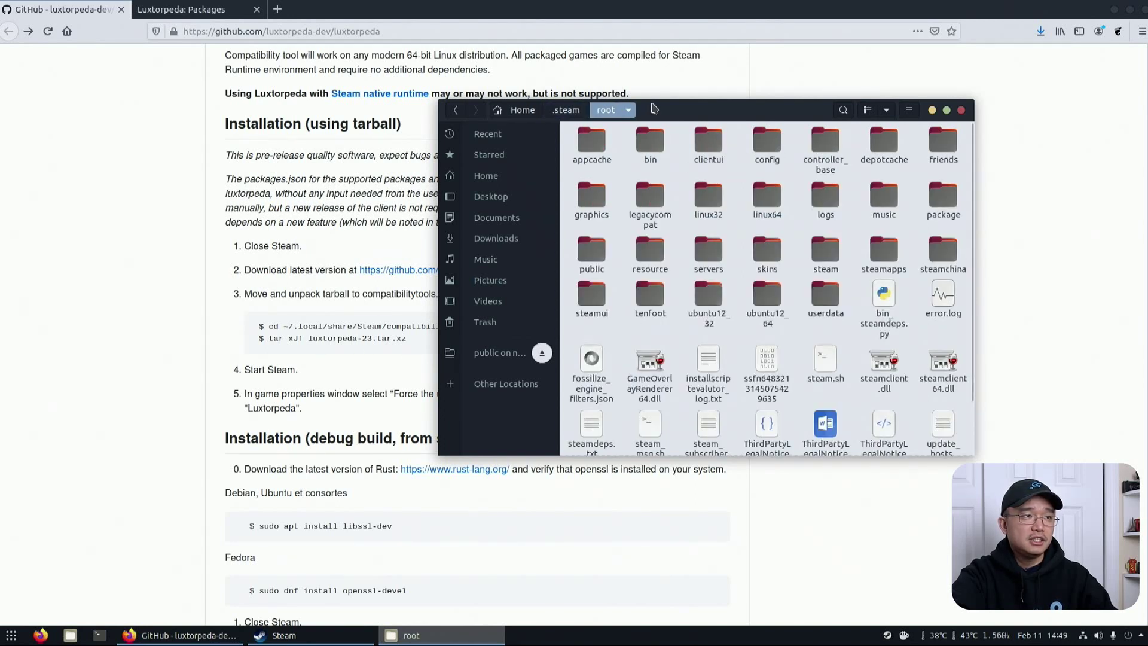
Step: Create a folder in .steam/root named compatibilitytools.d, copying the name from the README instructions, and open it
left_click_drag(655, 109, 770, 112)
left_click_drag(486, 323, 400, 330)
right_click(389, 329)
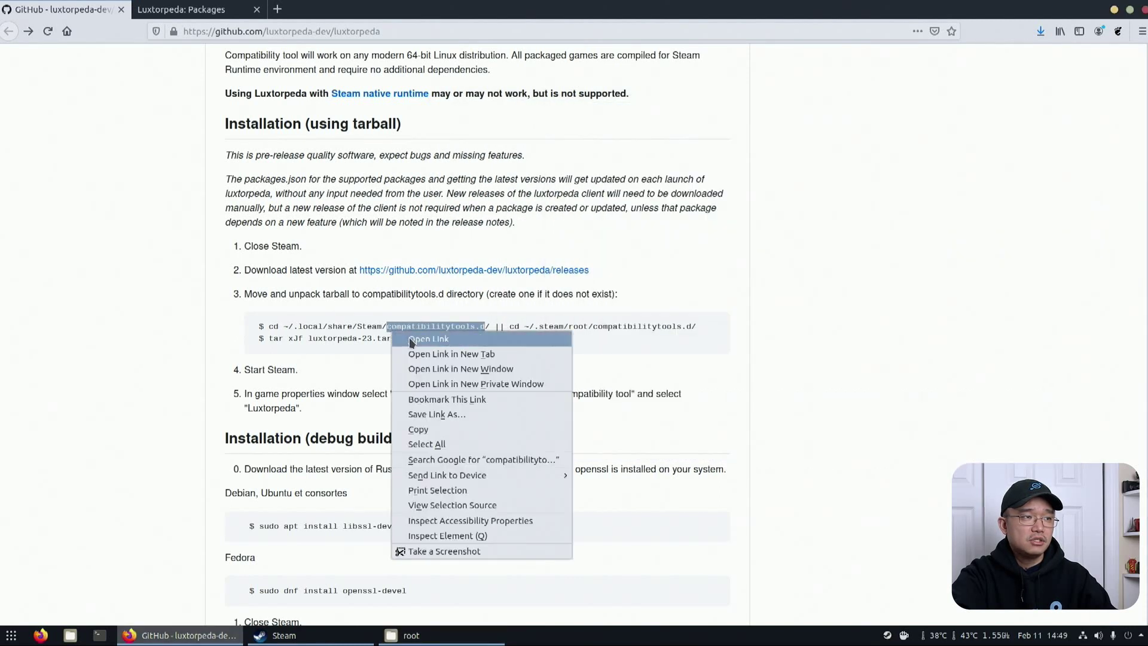
left_click(428, 432)
key("alt+Tab")
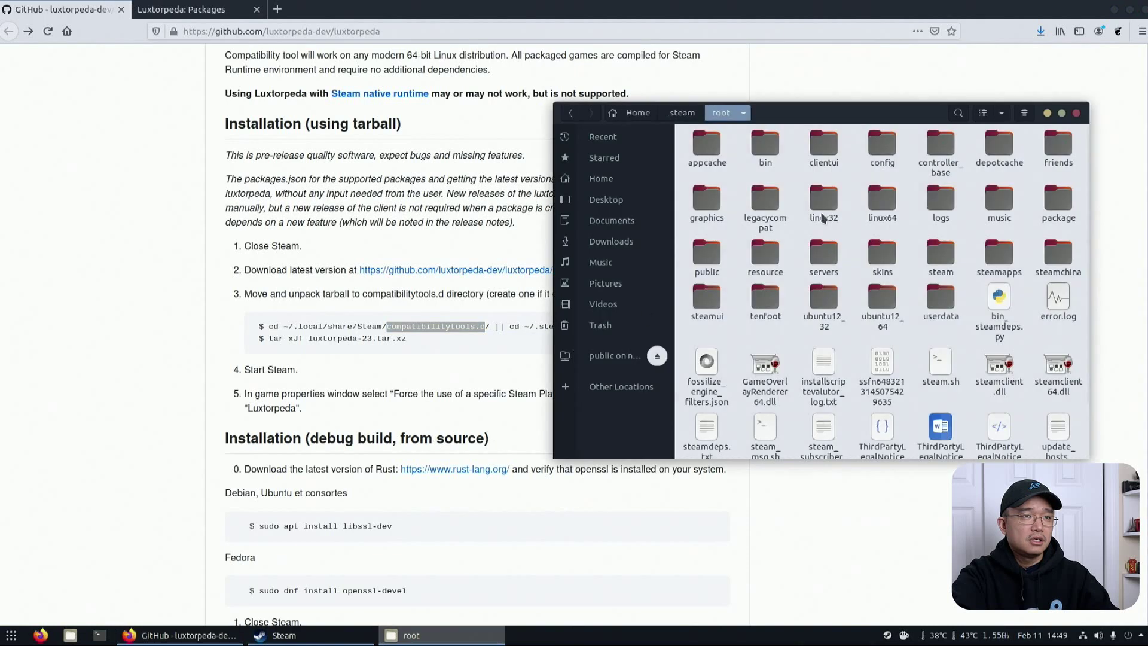
right_click(853, 229)
left_click(878, 234)
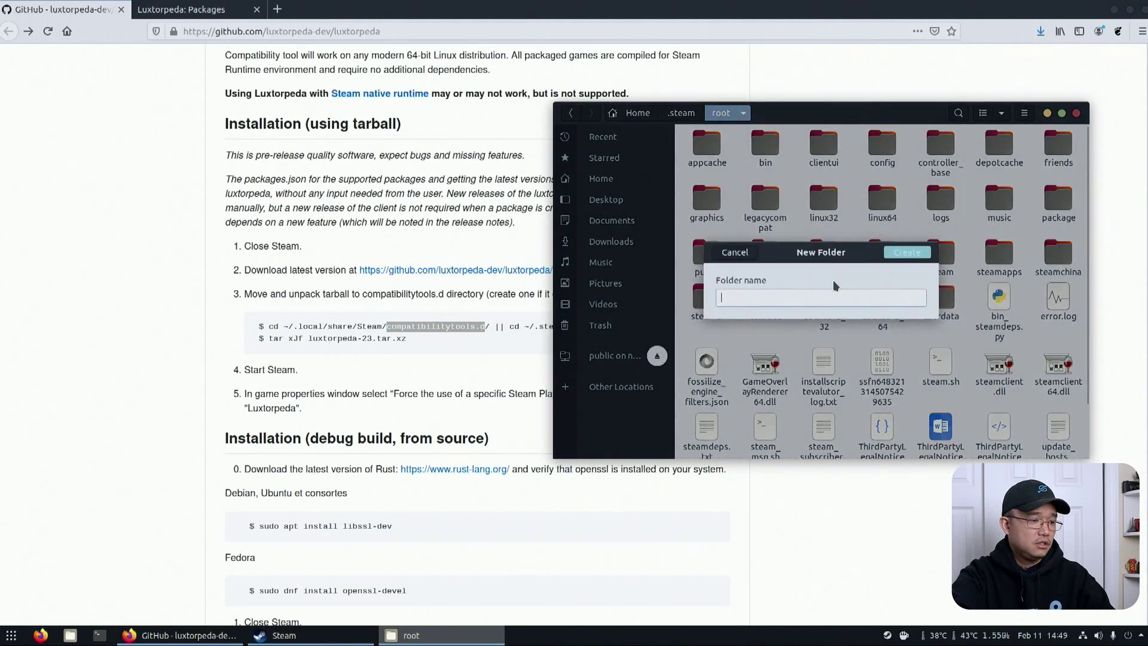
key("ctrl+v")
left_click(906, 253)
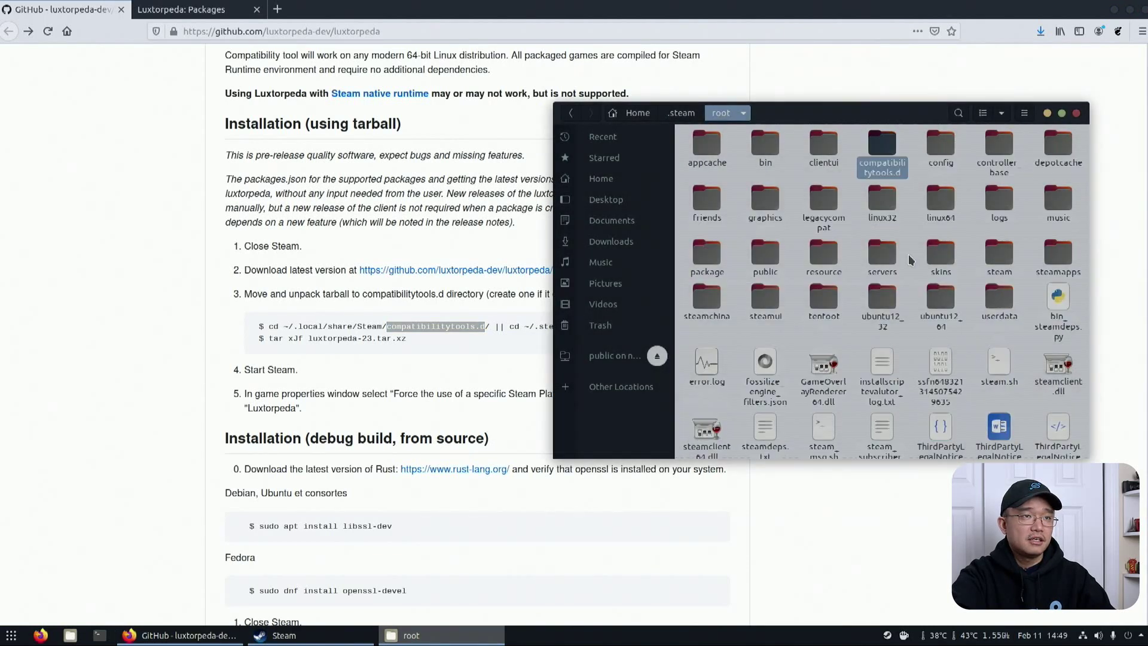
double_click(889, 145)
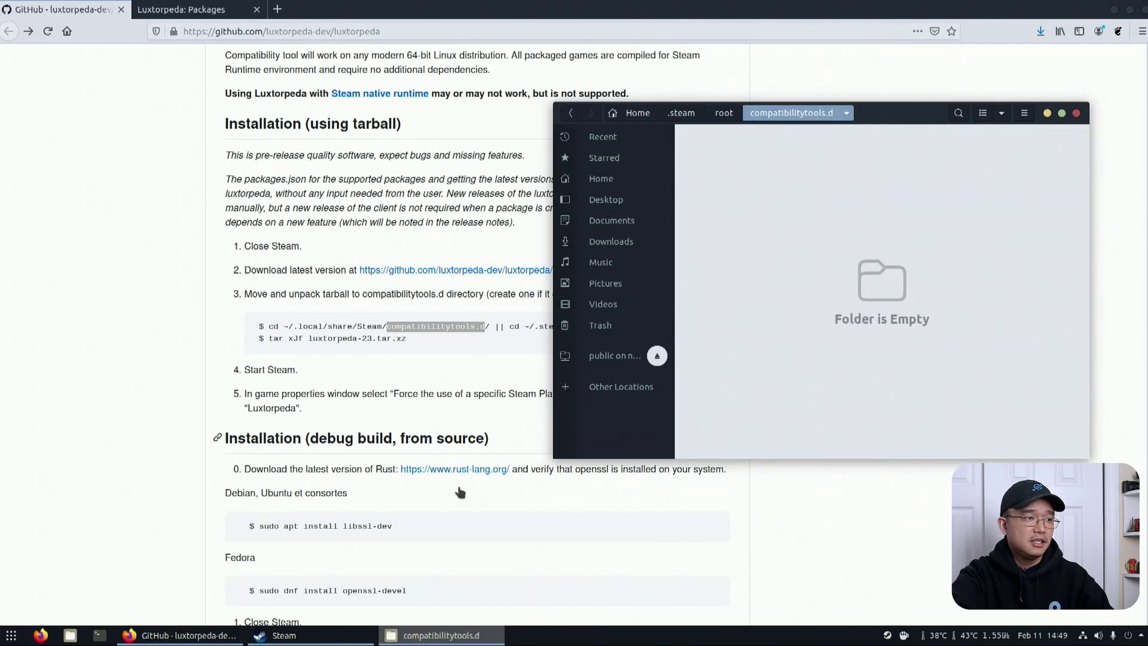
Step: In a second file manager window, open Downloads and extract luxtorpeda-23.tar.xz in place
left_click(70, 635)
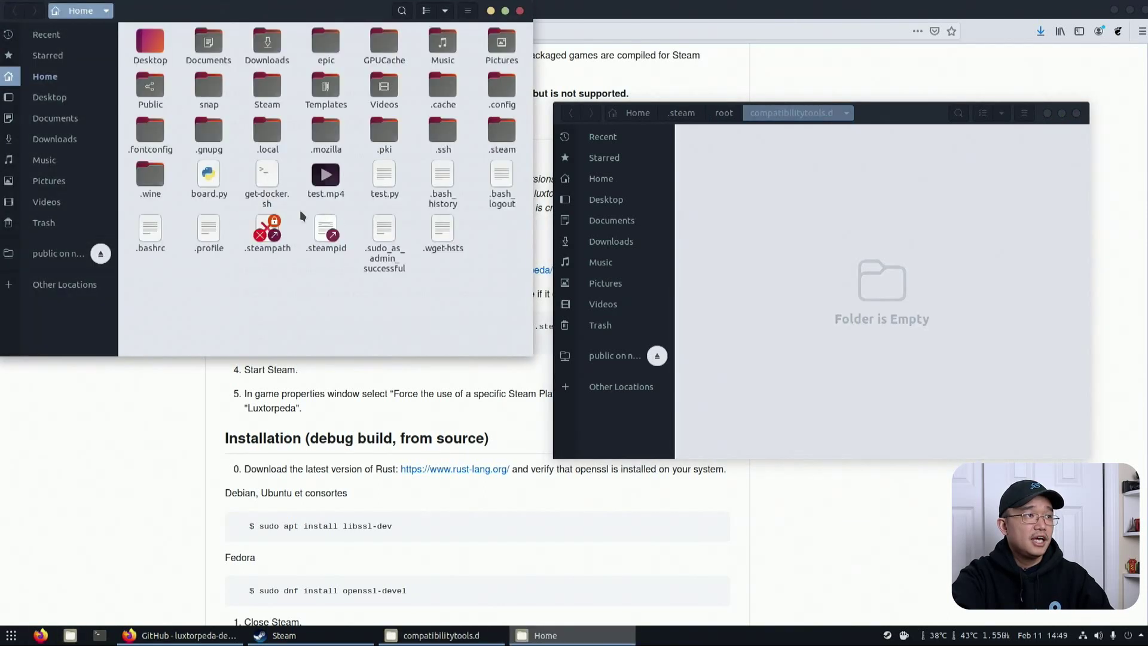
double_click(275, 42)
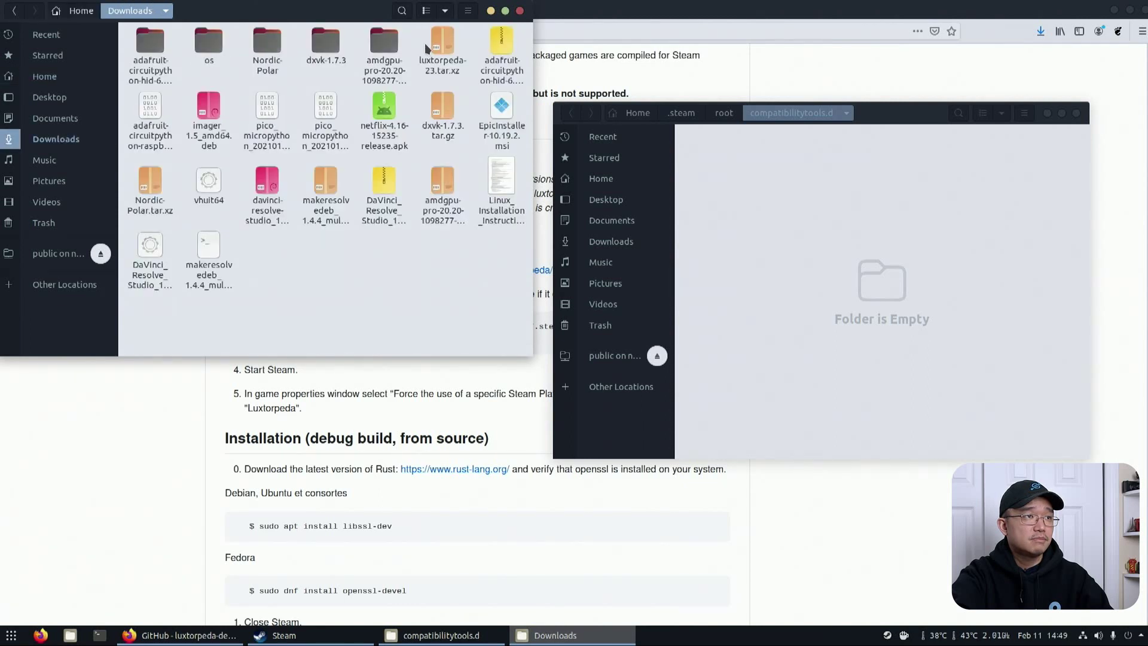
right_click(434, 46)
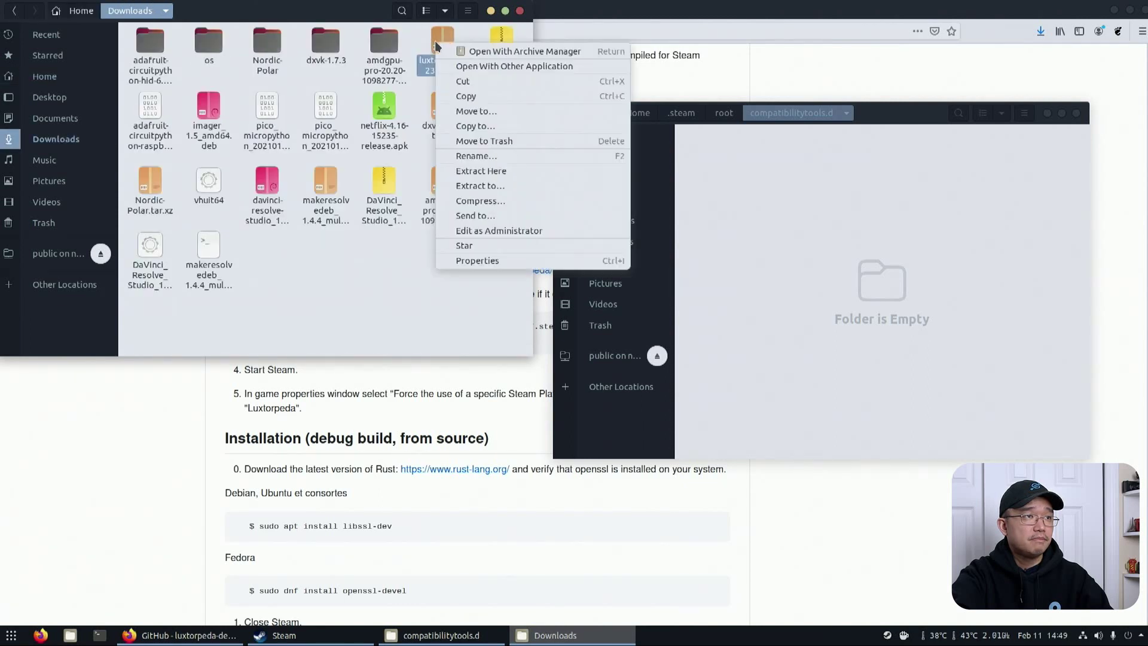
left_click(507, 172)
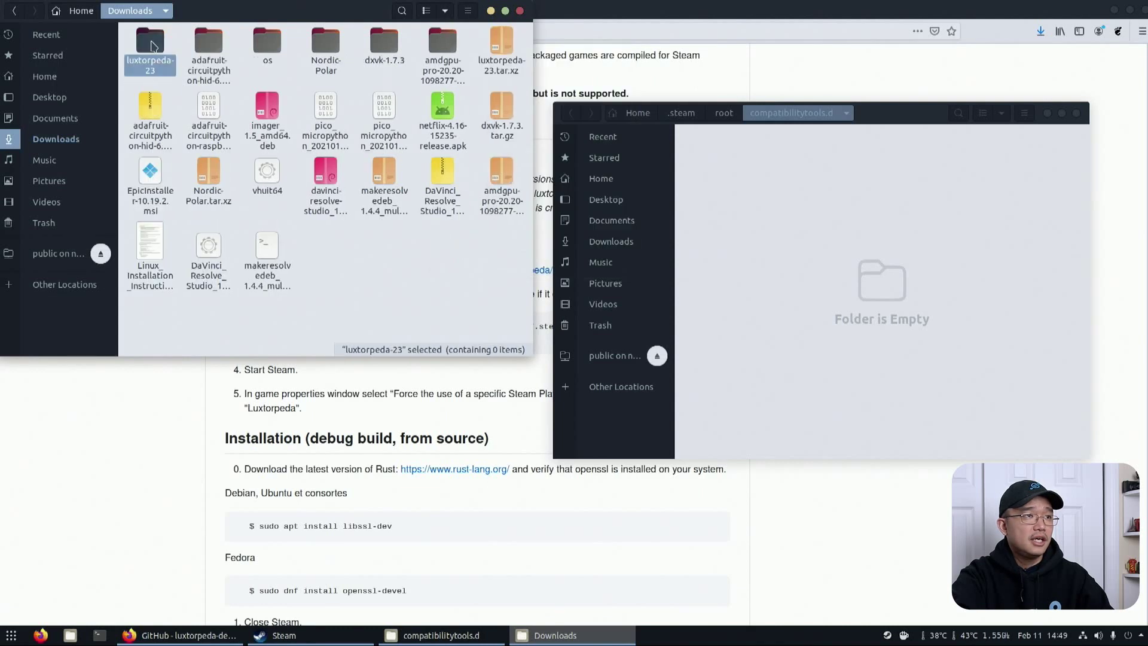
Step: Copy the luxtorpeda folder from the extracted luxtorpeda-23 folder into the empty compatibilitytools.d folder
double_click(153, 53)
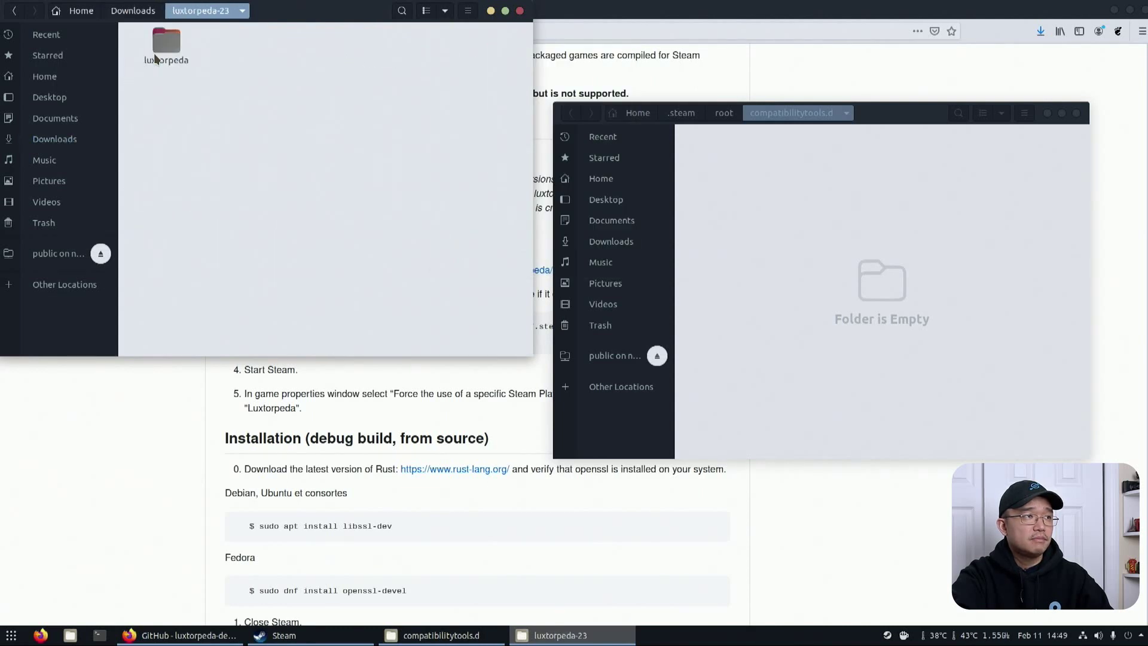
double_click(160, 44)
key("alt+Left")
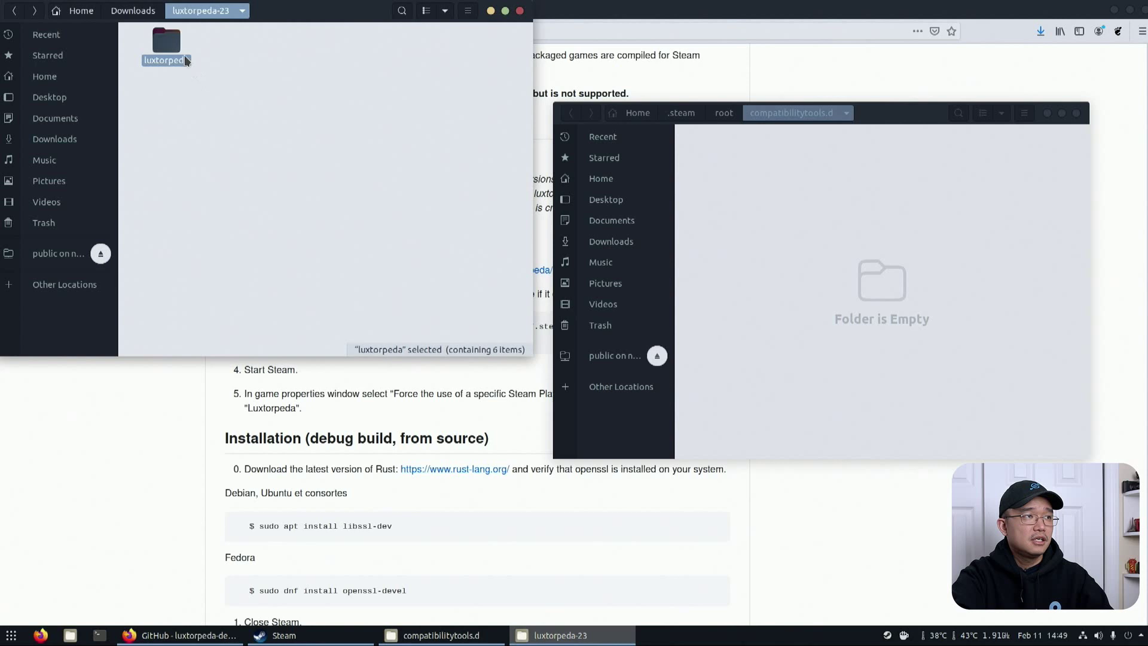
right_click(173, 43)
left_click(215, 124)
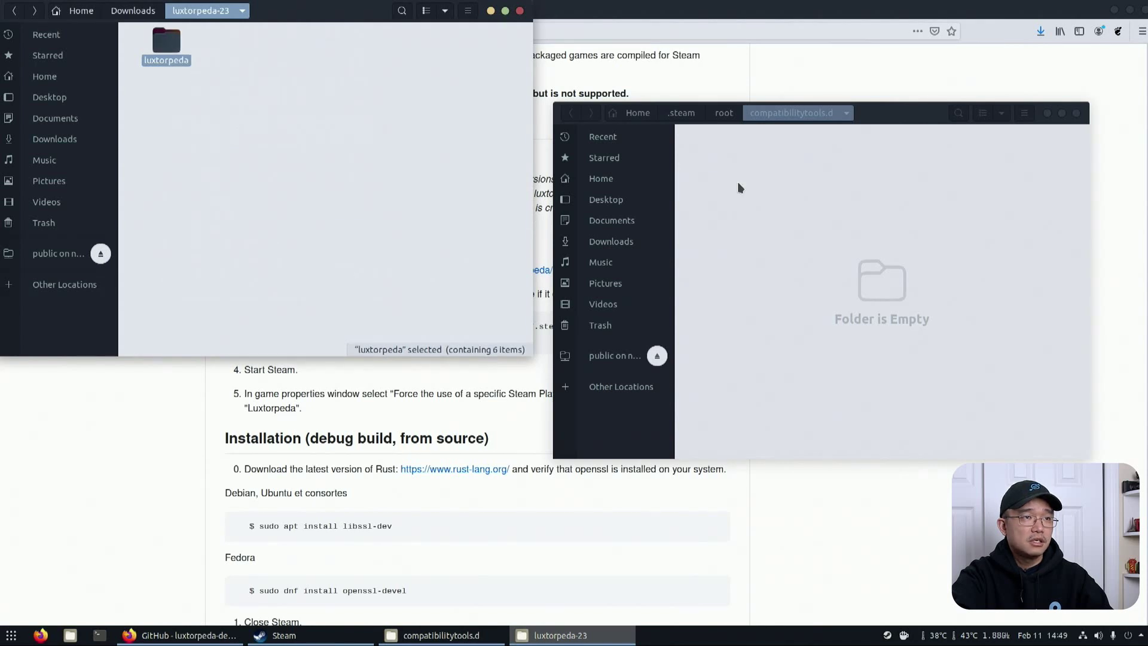
right_click(737, 181)
left_click(776, 207)
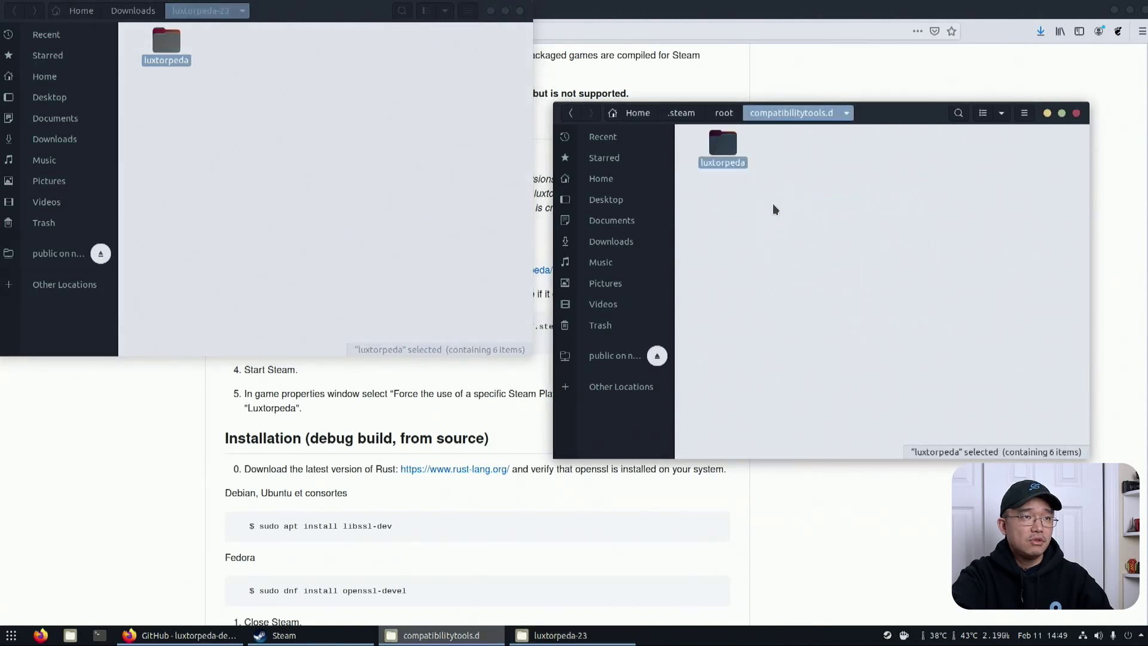
Step: Close and relaunch Steam so it picks up the new compatibility tool, dismissing the news window
left_click(281, 635)
left_click(994, 64)
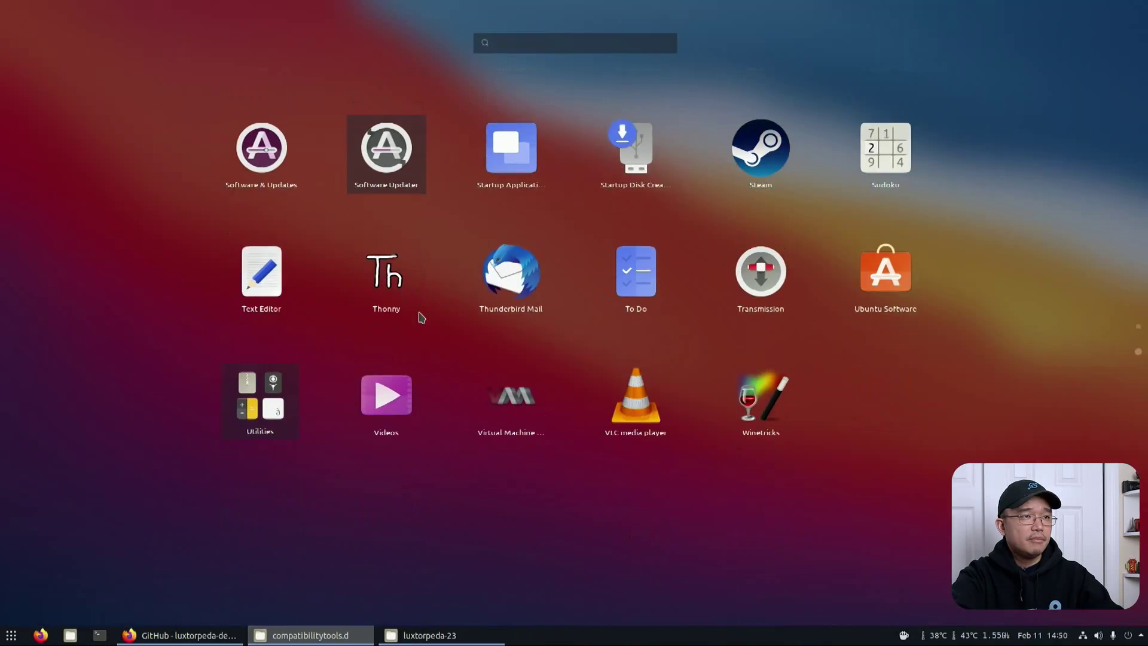
scroll(421, 317, "up", 1)
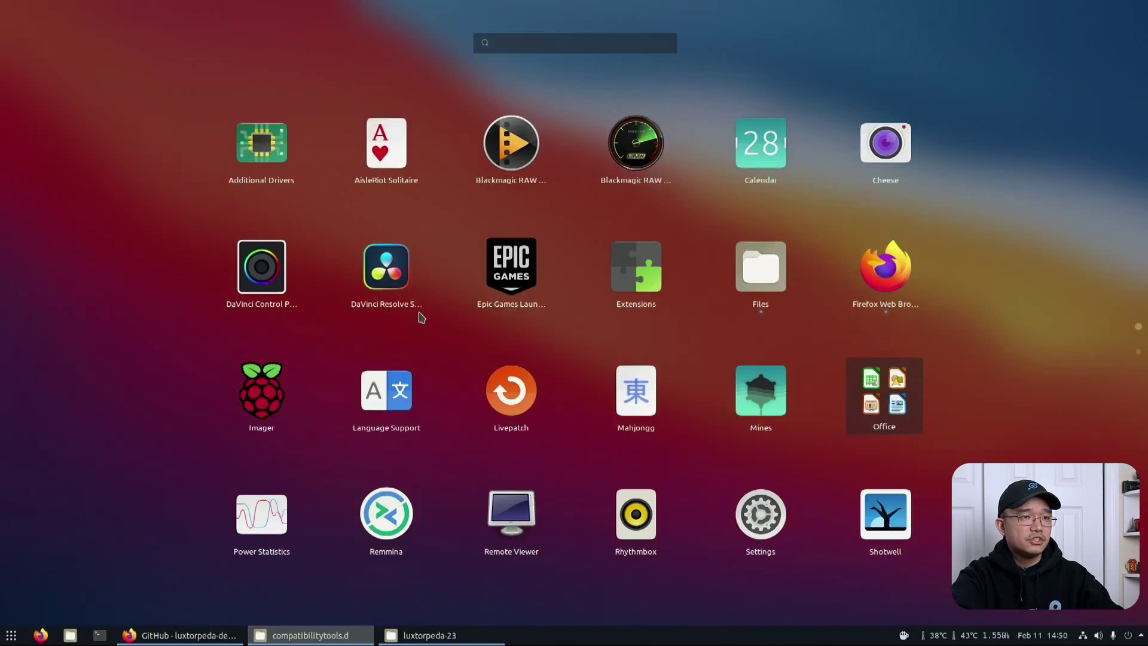
scroll(421, 317, "down", 1)
left_click(761, 148)
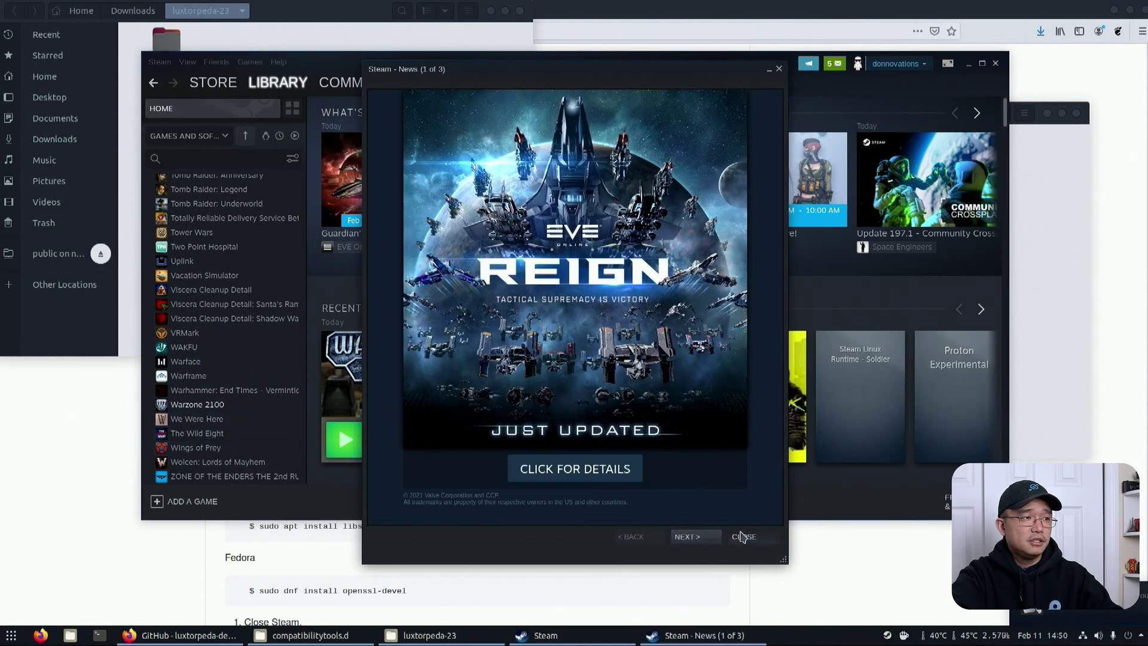
left_click(743, 536)
Step: Test-launch Warzone 2100 from the Steam library, decline saving the mini-dump diagnostic file, and close the game
left_click(210, 404)
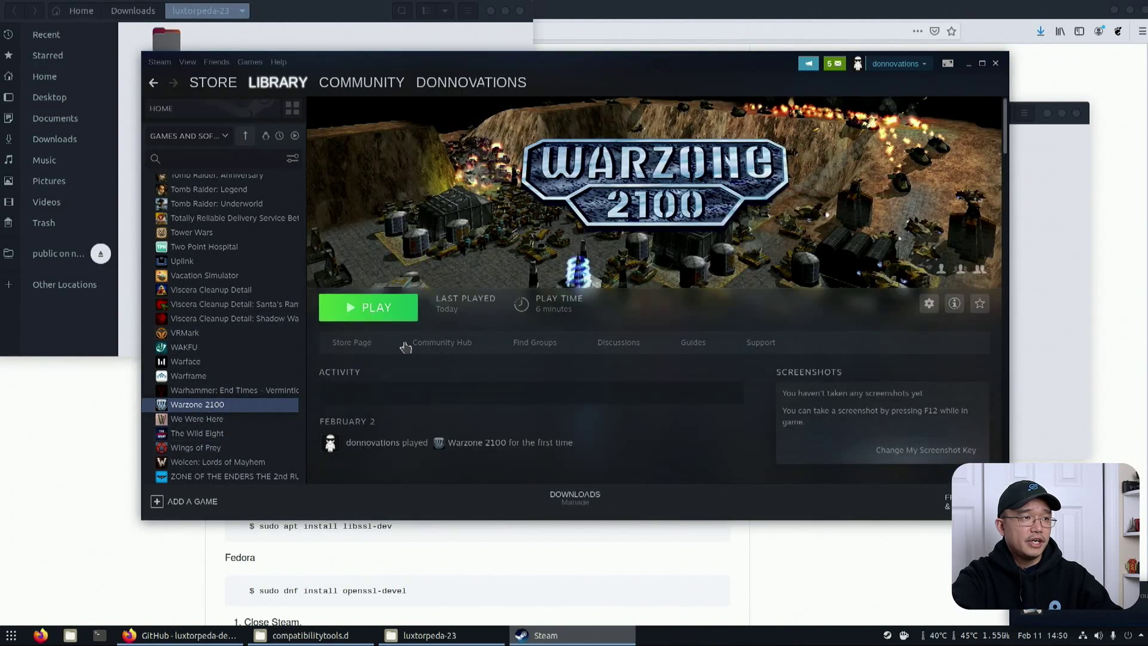
left_click(386, 309)
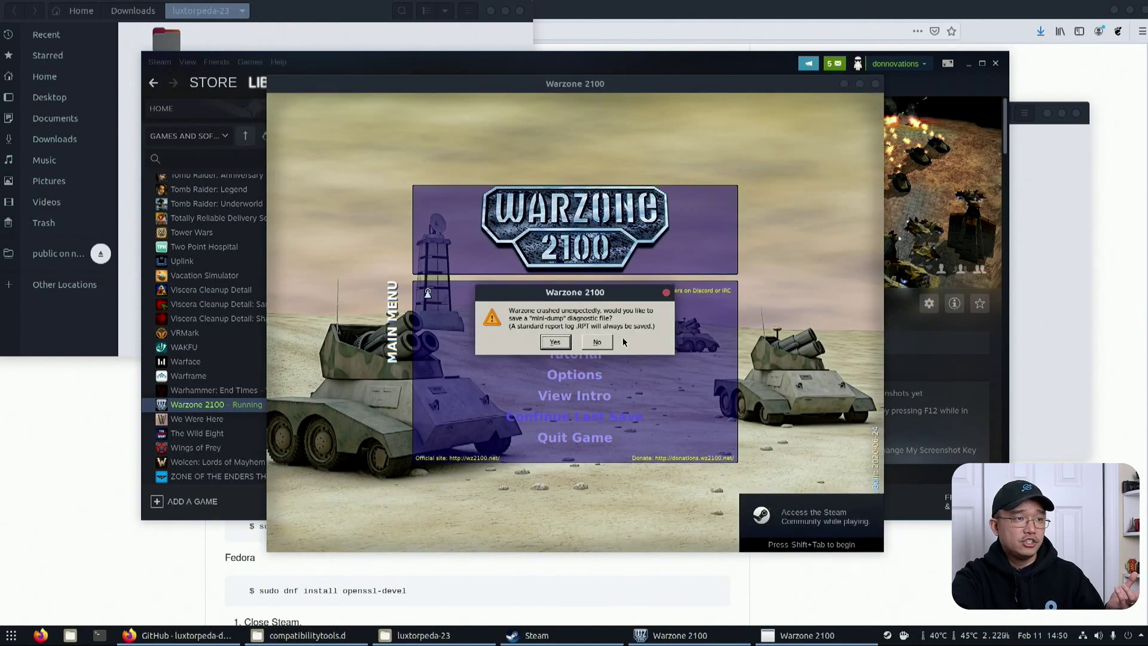
left_click(596, 342)
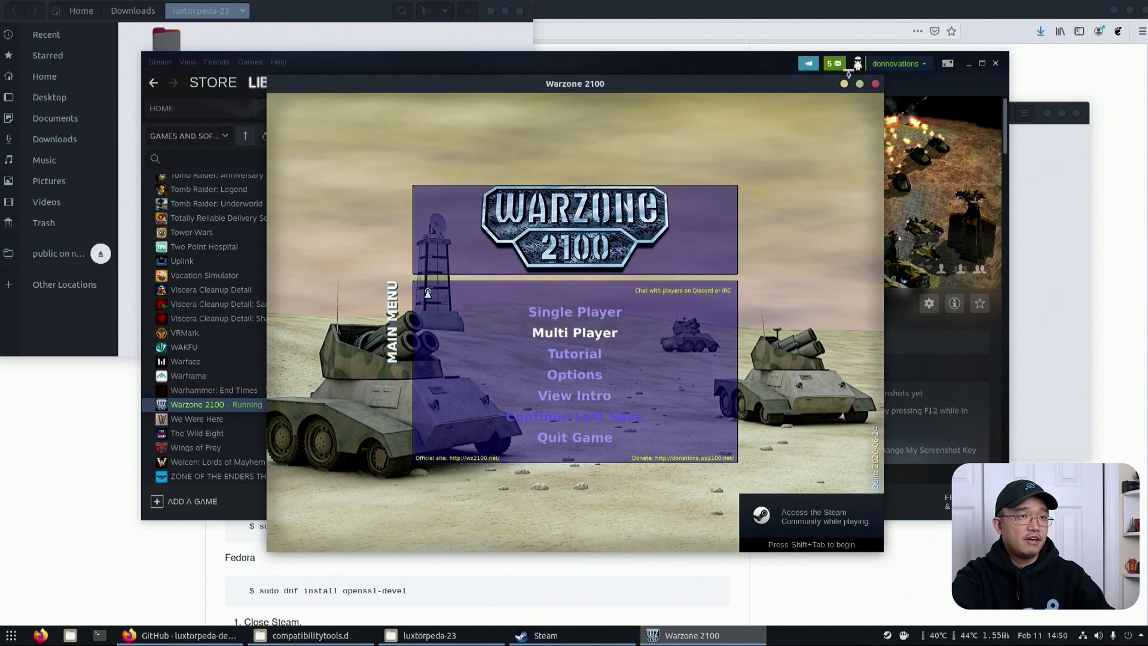
left_click(875, 84)
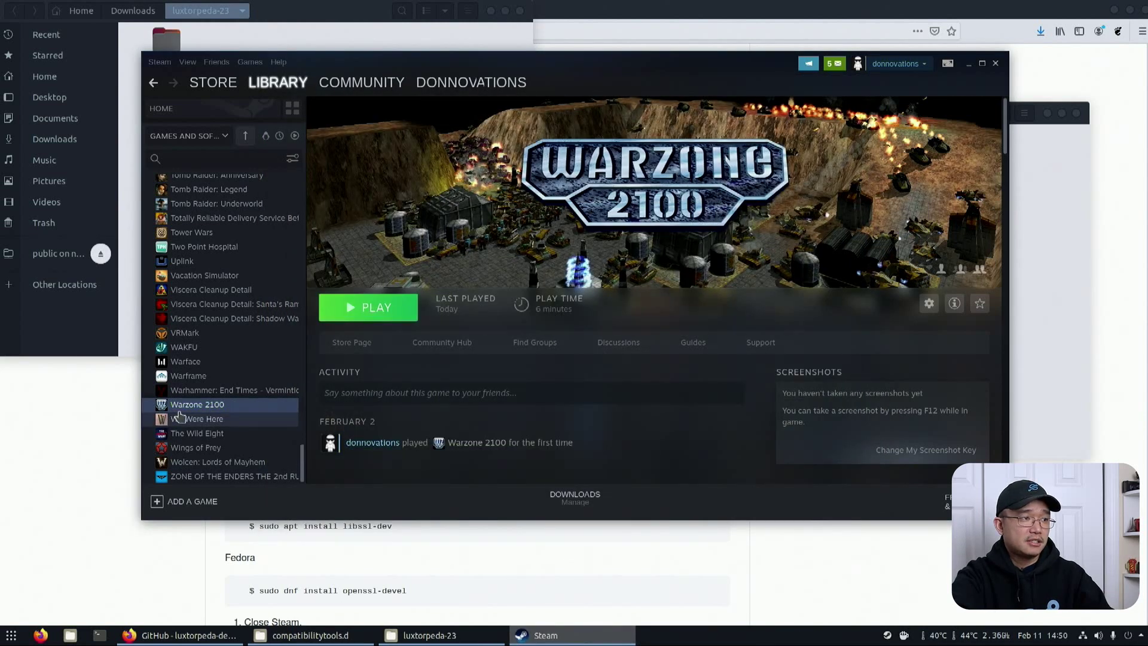
Step: Force Warzone 2100 to use Luxtorpeda as its Steam Play compatibility tool in the game's properties
right_click(181, 407)
left_click(217, 398)
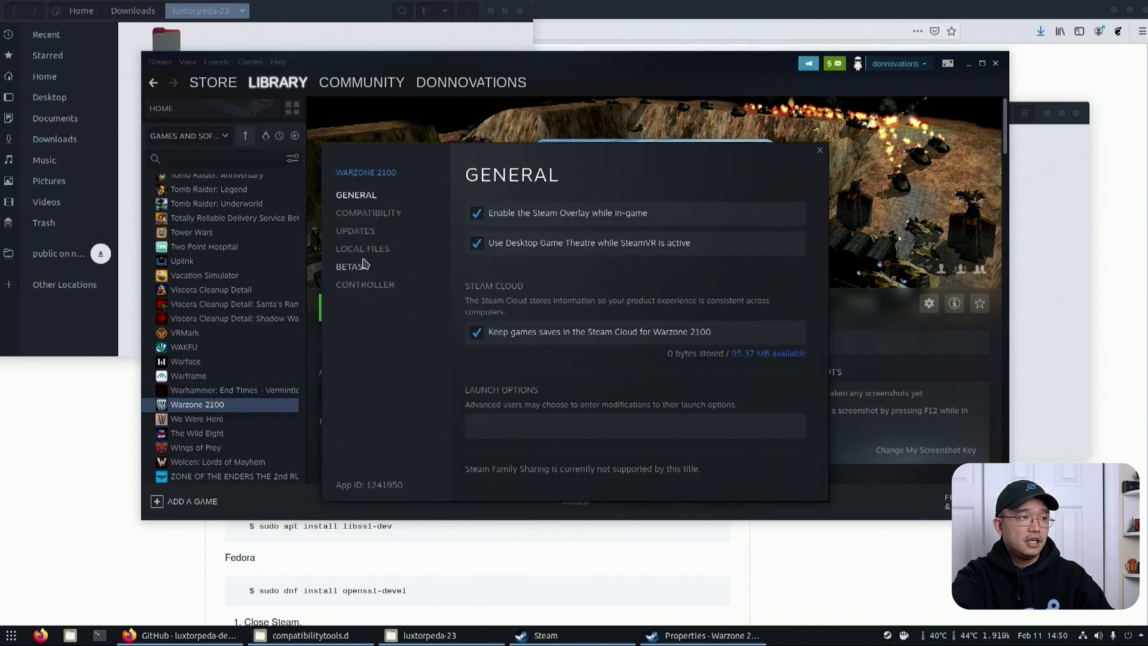
left_click(371, 219)
left_click(567, 215)
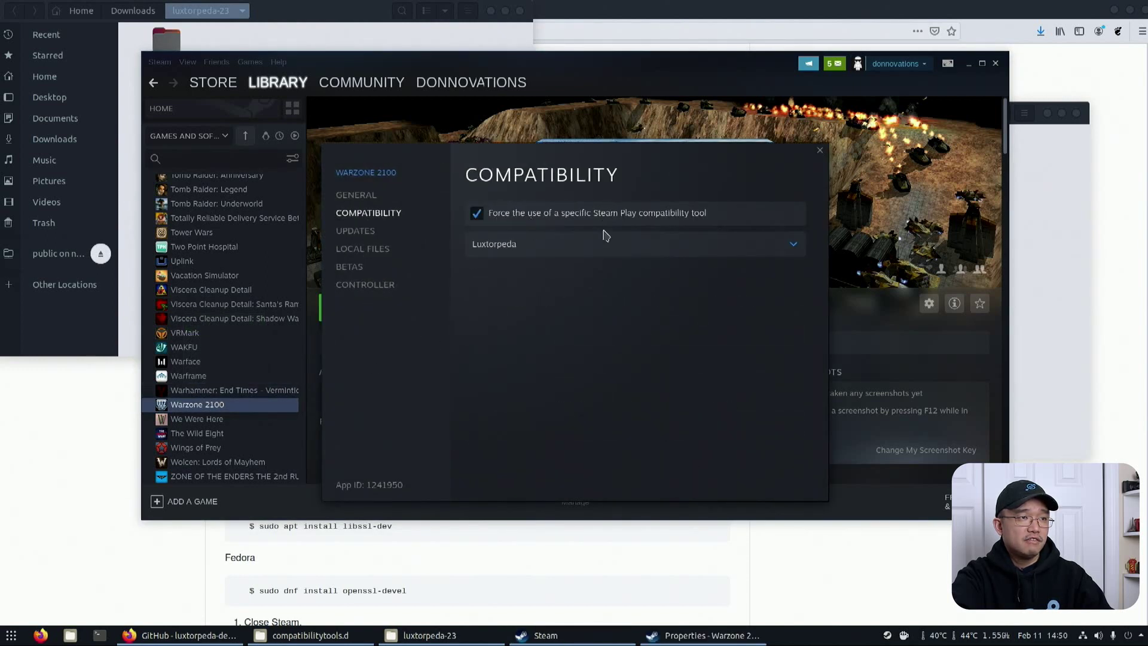
left_click(514, 251)
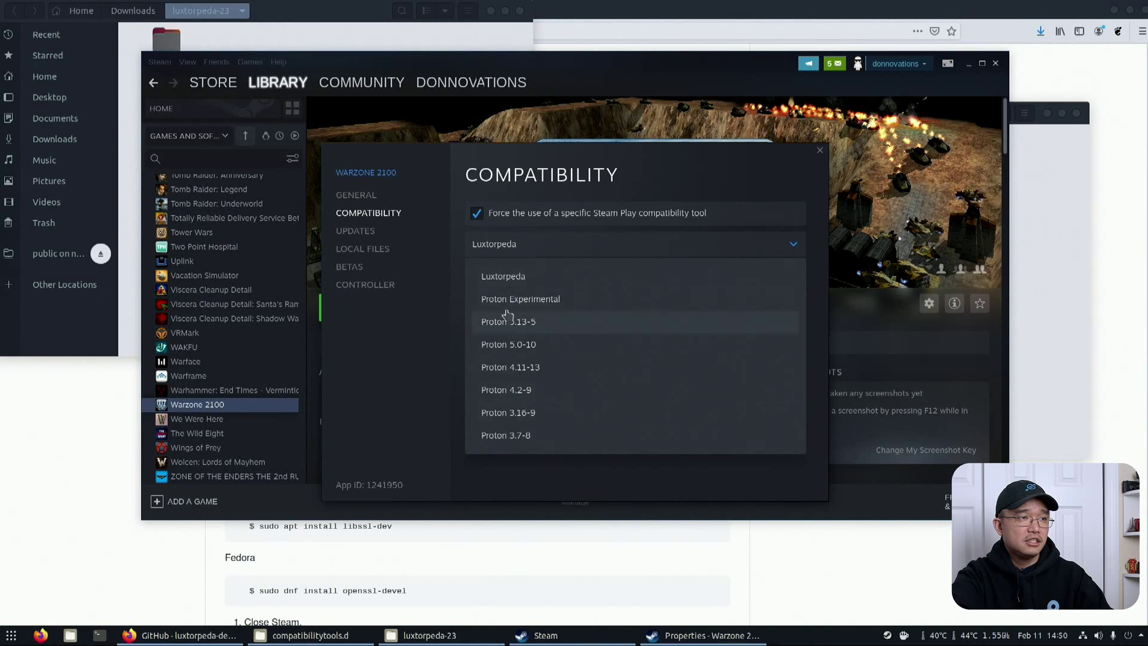
left_click(518, 279)
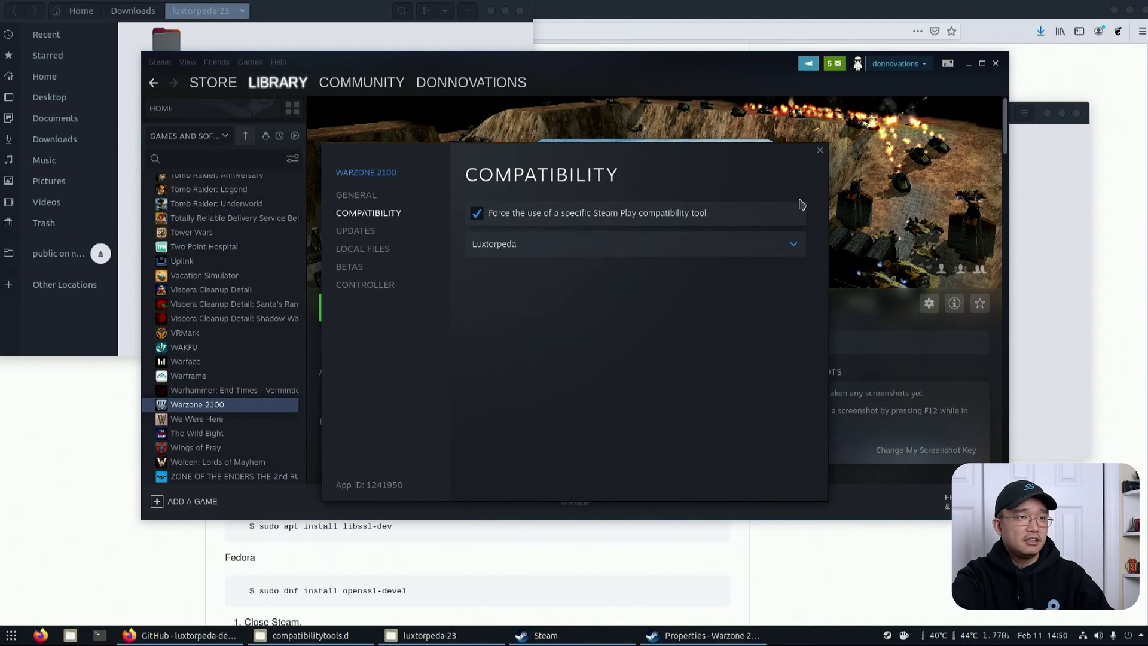
left_click(819, 151)
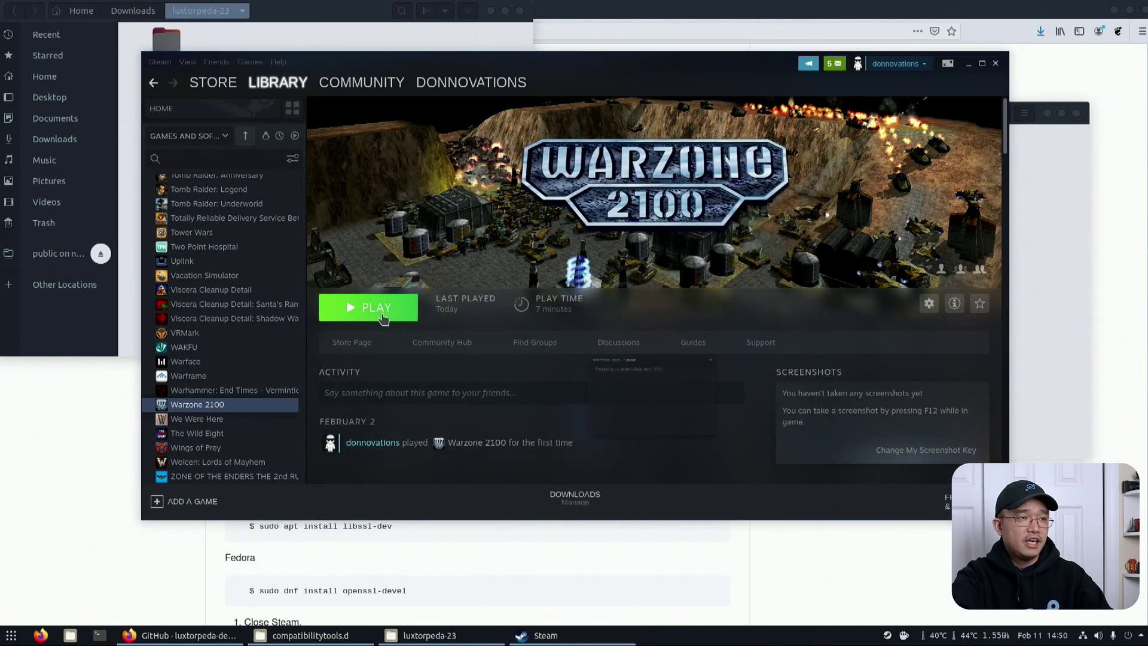
Step: Launch Warzone 2100 and start a one-player skirmish on the Sk-Rush map, keeping the default player name and marking the player ready
left_click(383, 316)
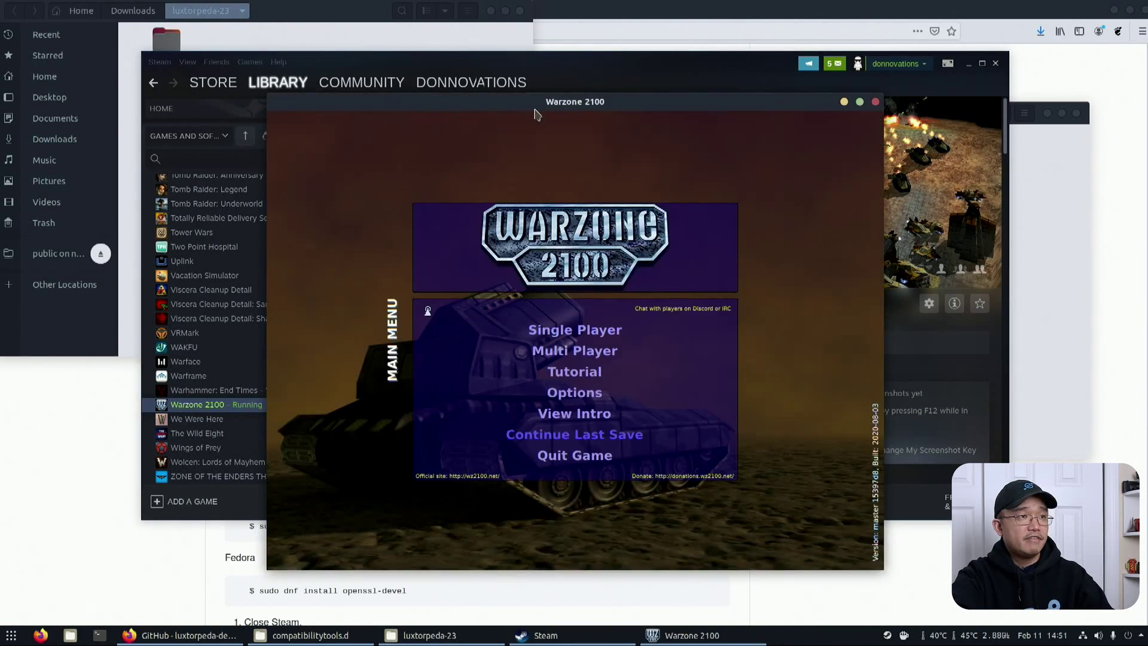
left_click_drag(535, 108, 429, 71)
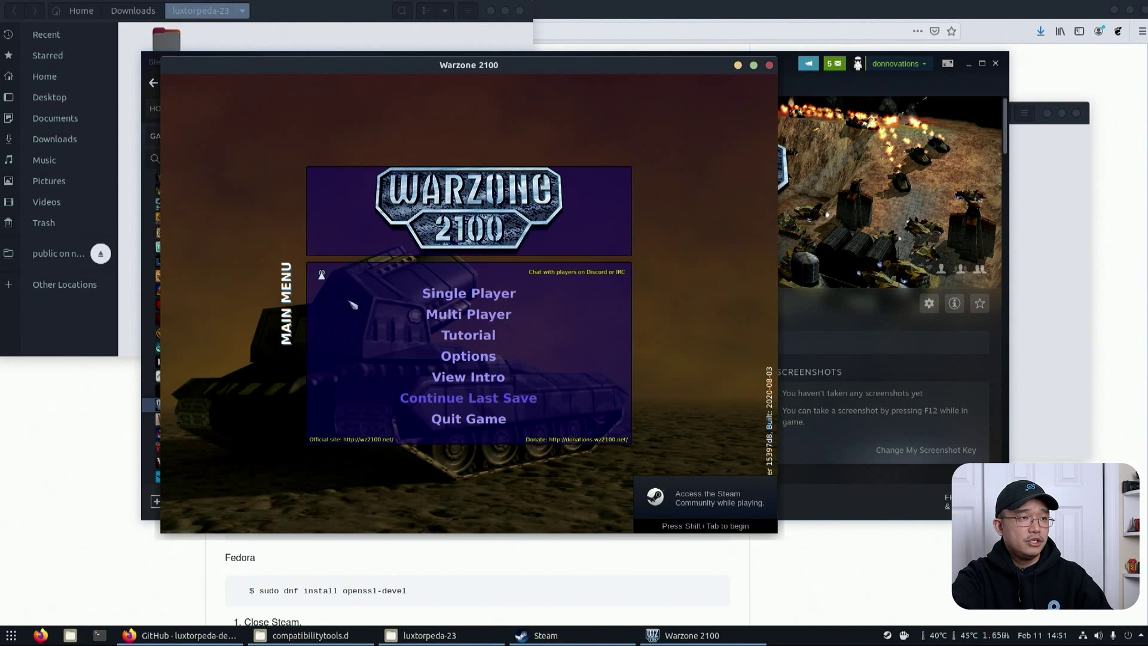
left_click(475, 296)
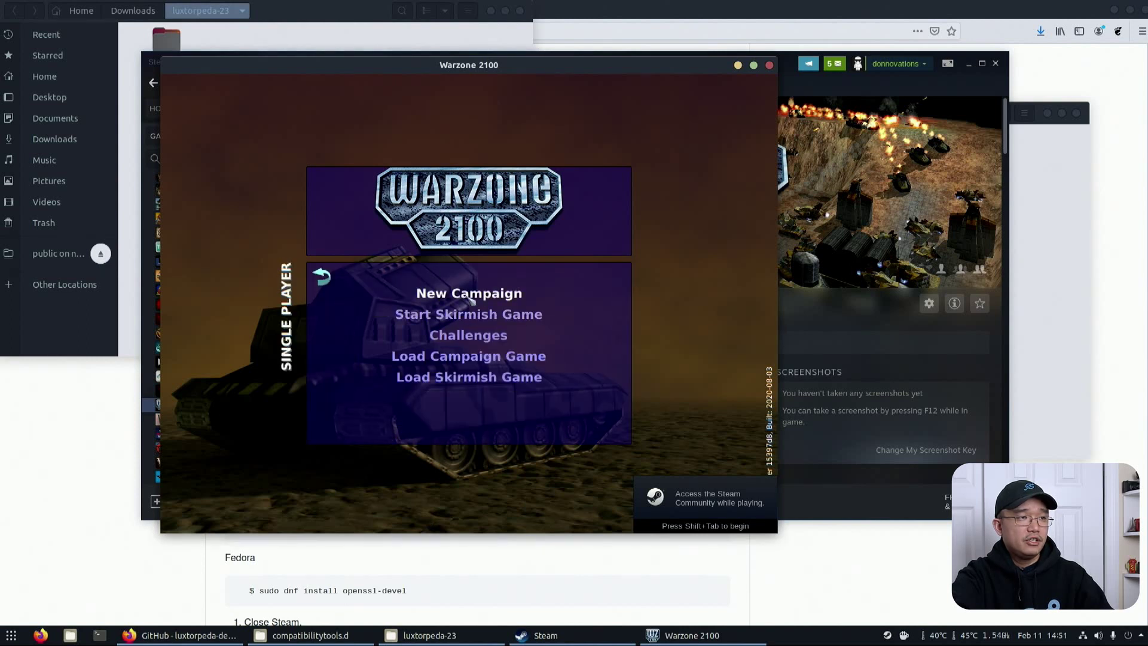
left_click(468, 318)
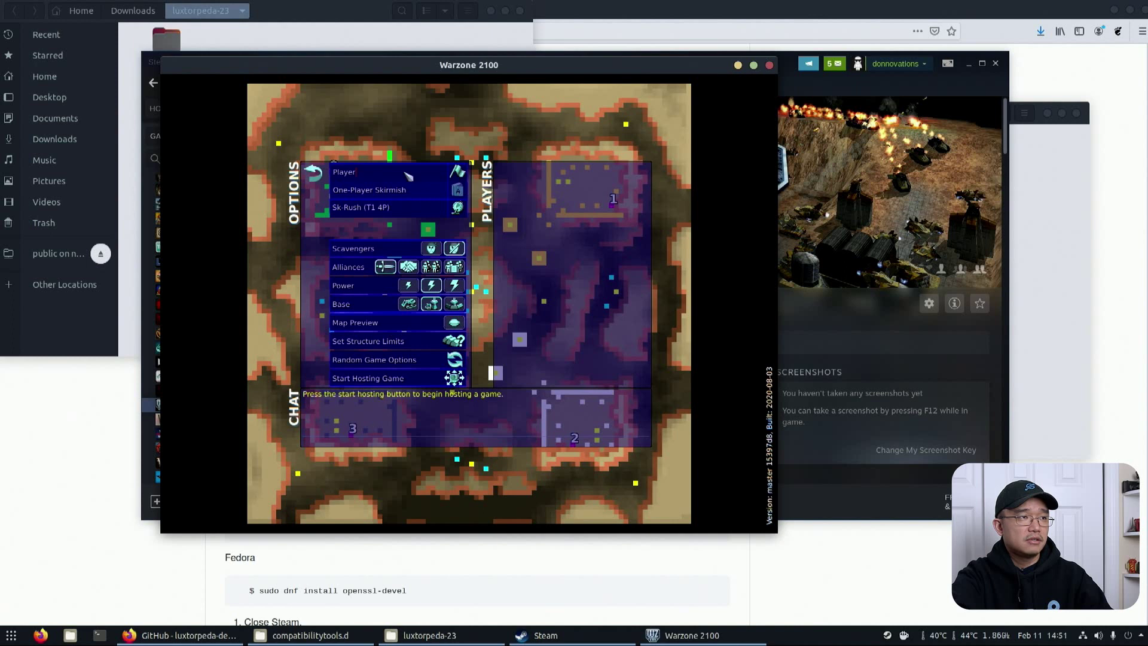
left_click(470, 173)
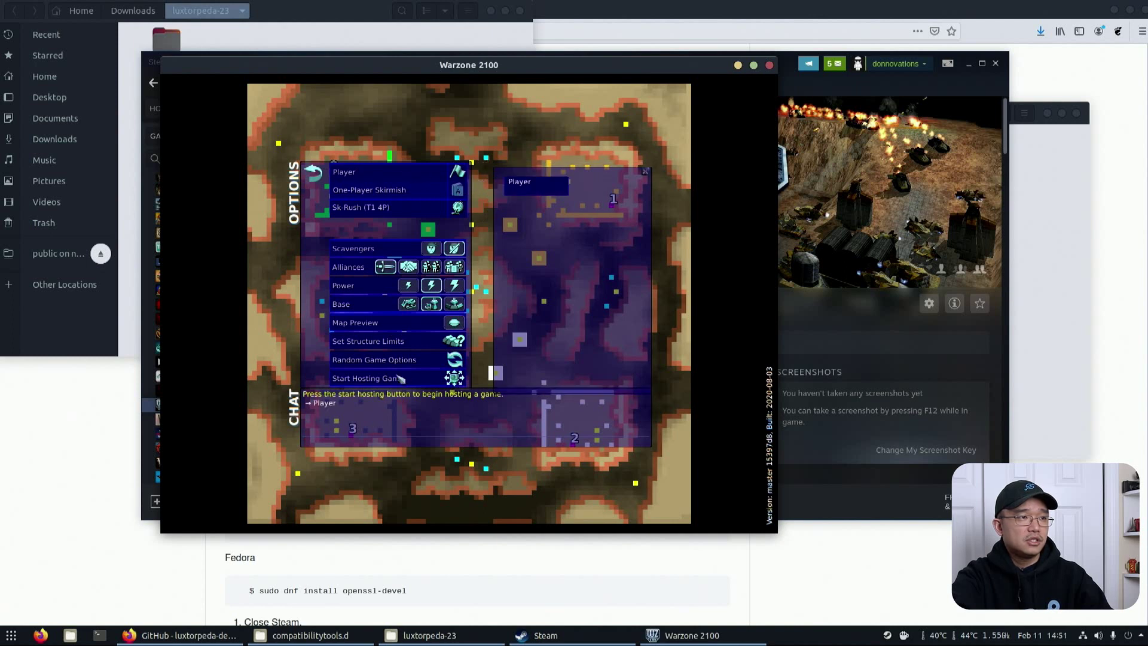
key("Return")
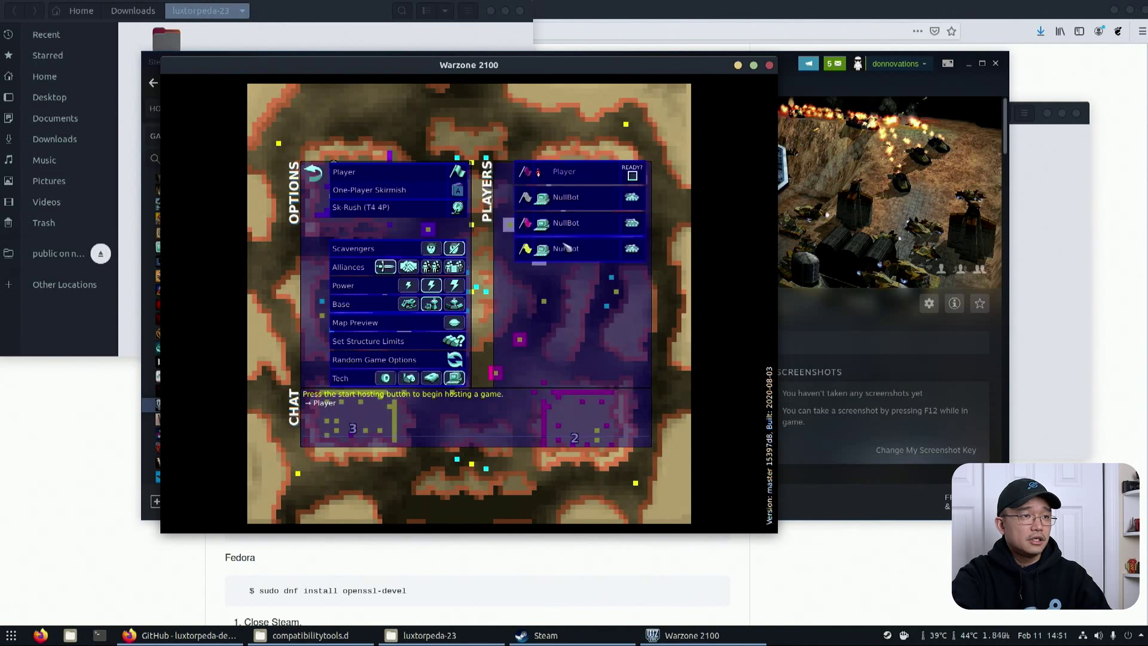
left_click(632, 176)
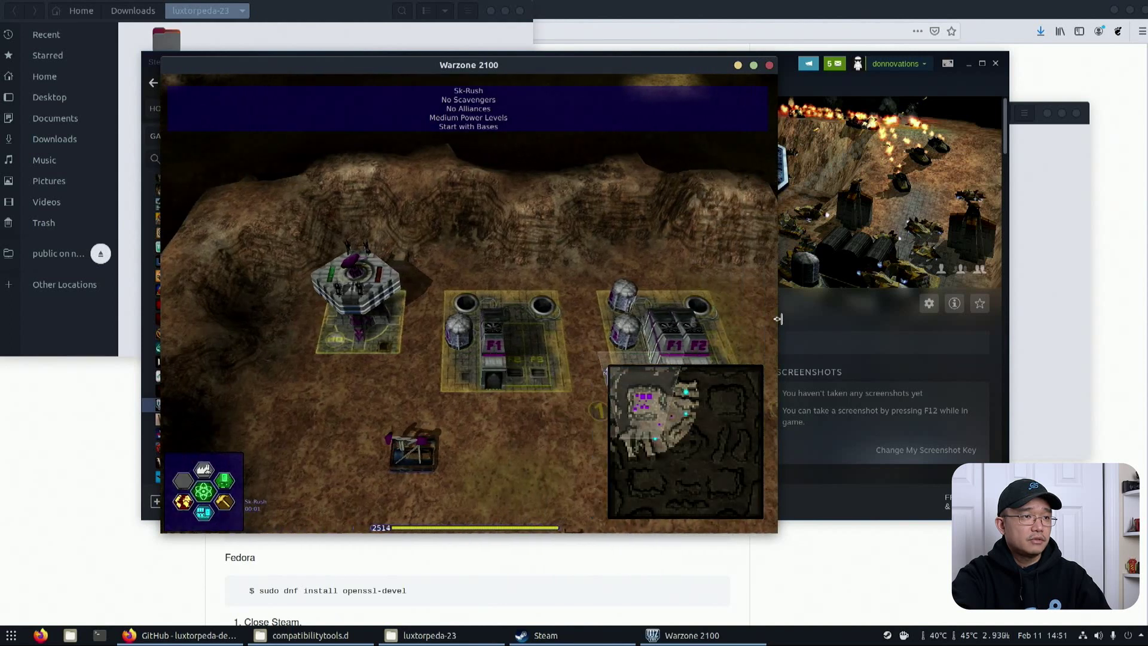
Step: Try out the running skirmish by selecting the factories, command center and research facilities around the base, and quit the game
left_click(562, 304)
left_click(563, 304)
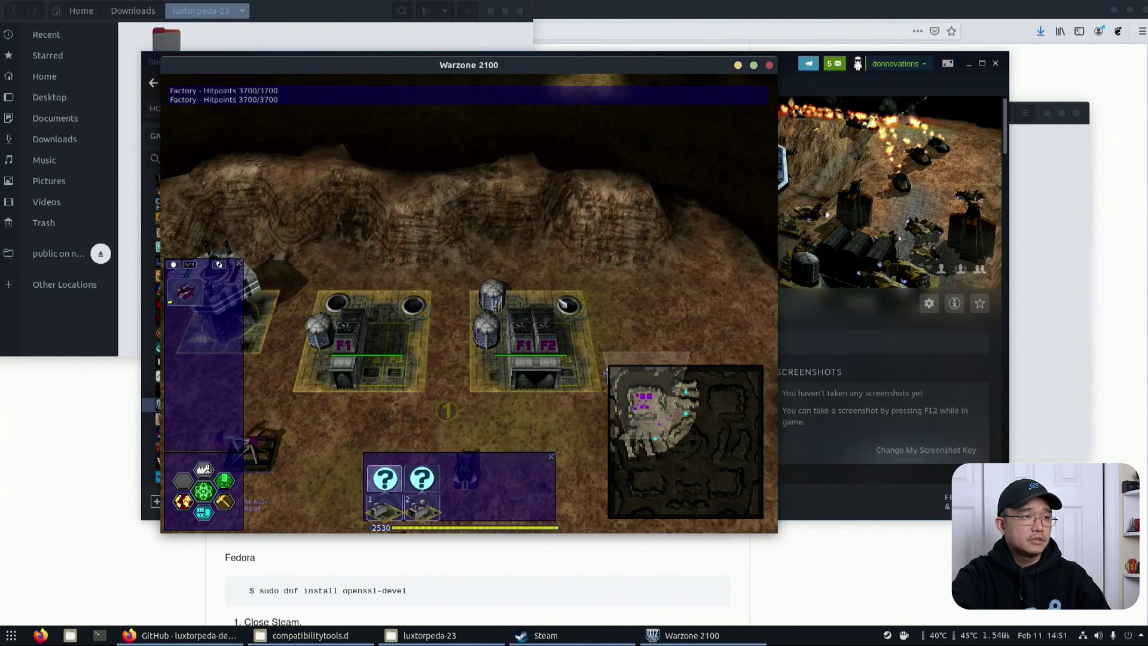
left_click(562, 304)
left_click(383, 290)
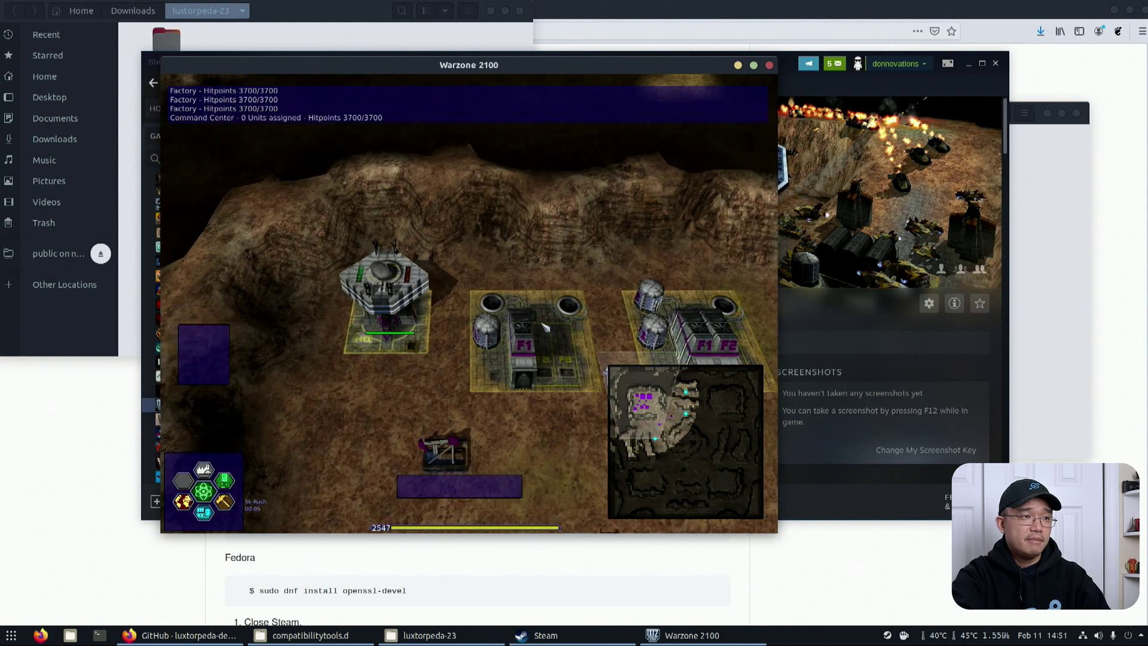
left_click(545, 326)
key("Down")
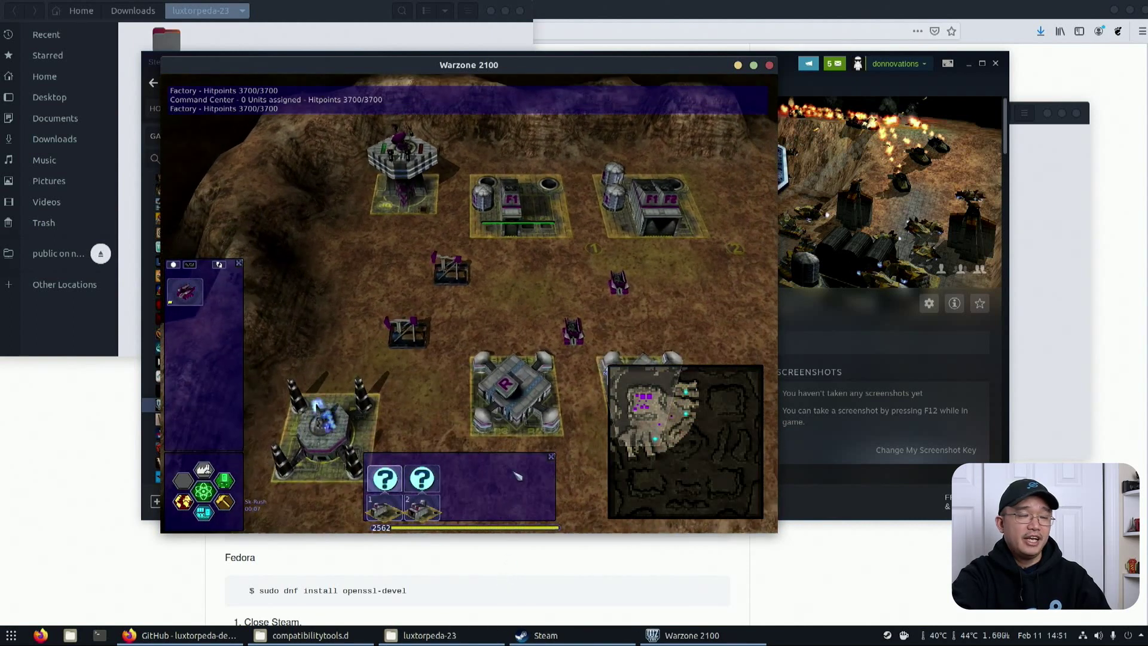
key("Down")
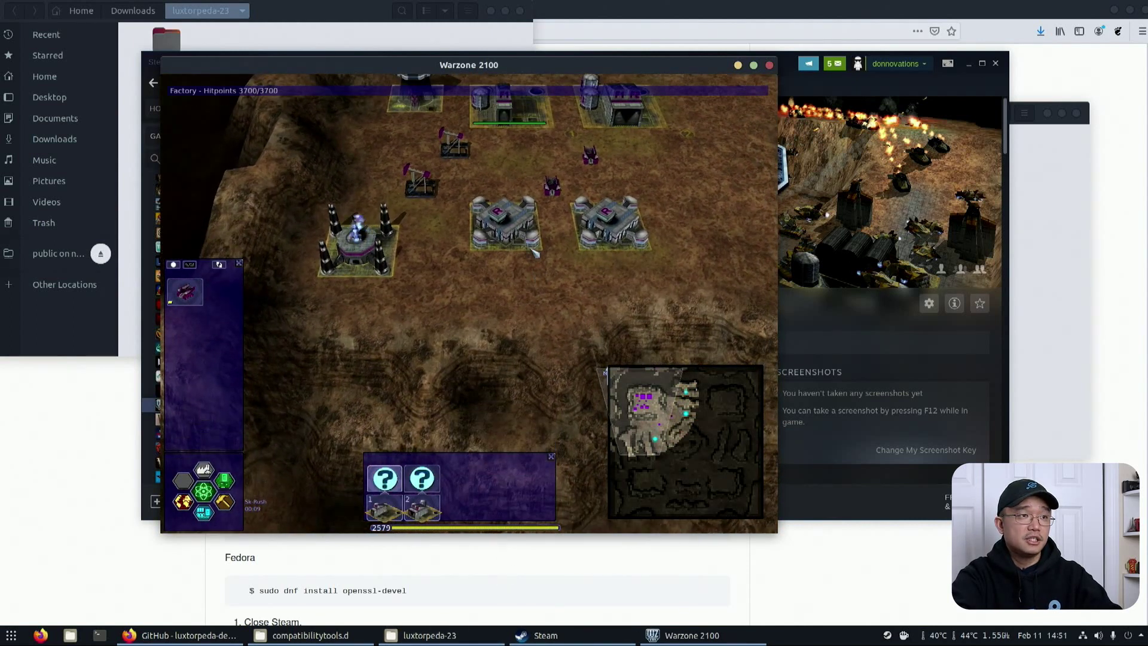
left_click(532, 250)
left_click(609, 230)
key("Up")
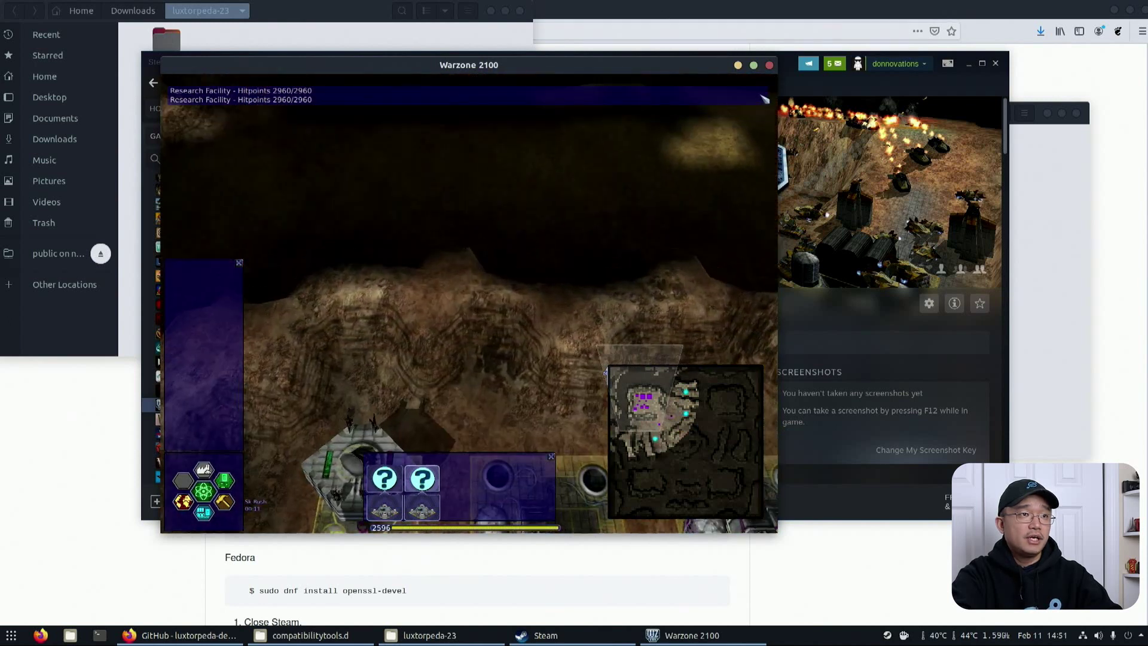
key("alt+F4")
Step: Switch to the browser and review the supported games and engines on the Luxtorpeda packages page
key("alt+Tab")
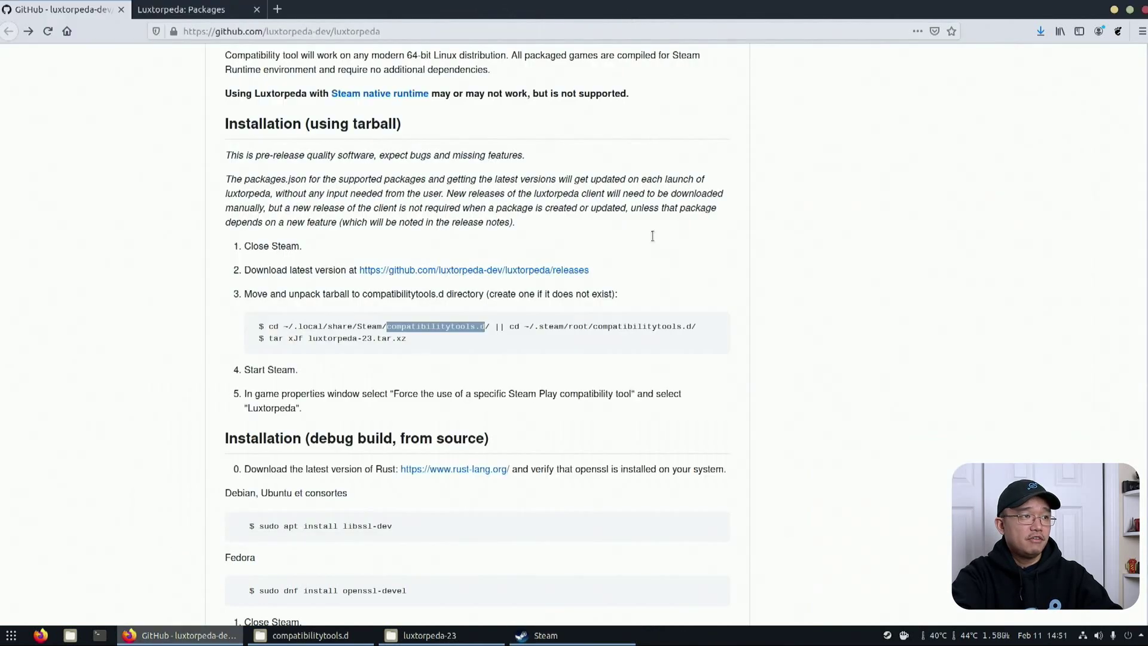
left_click(198, 14)
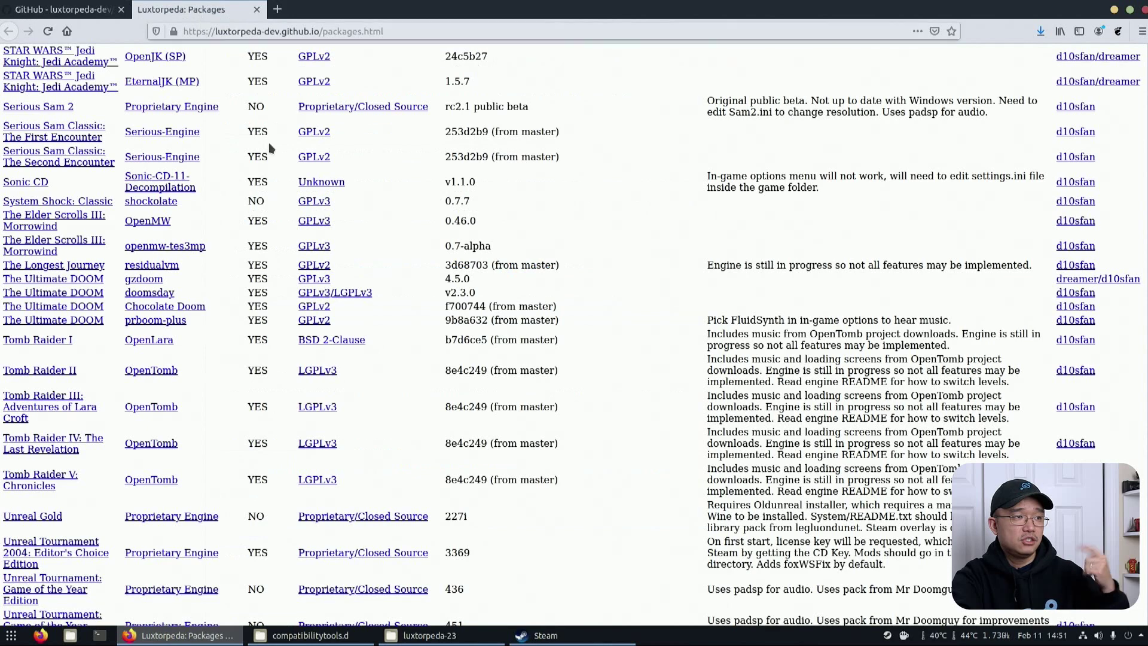
scroll(332, 389, "down", 3)
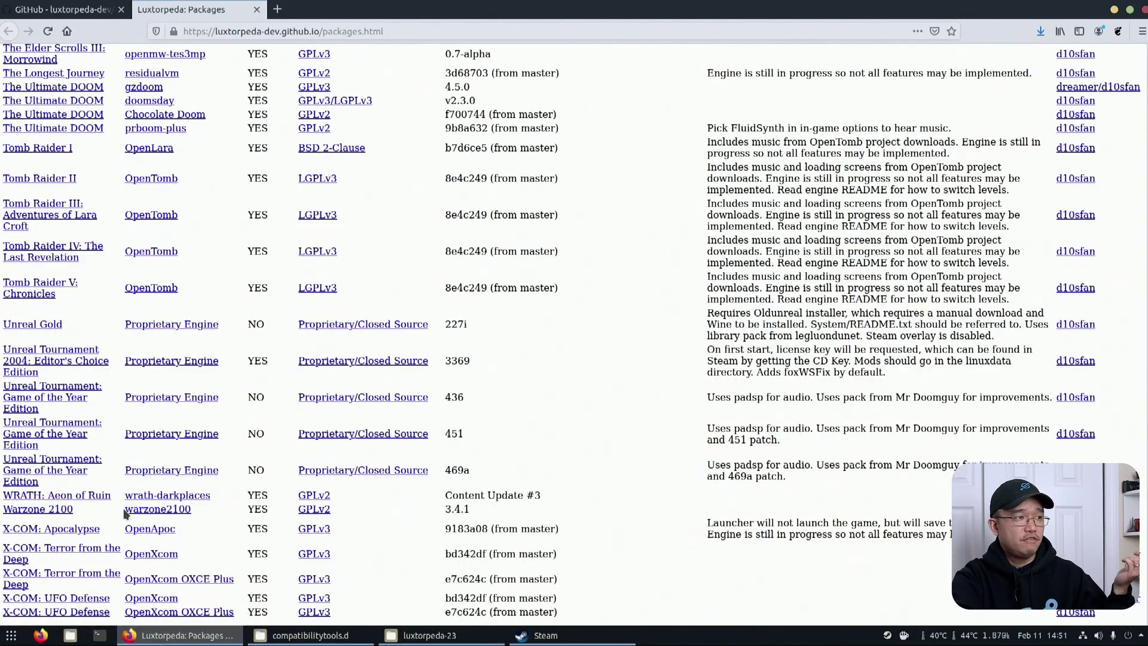
scroll(124, 513, "up", 6)
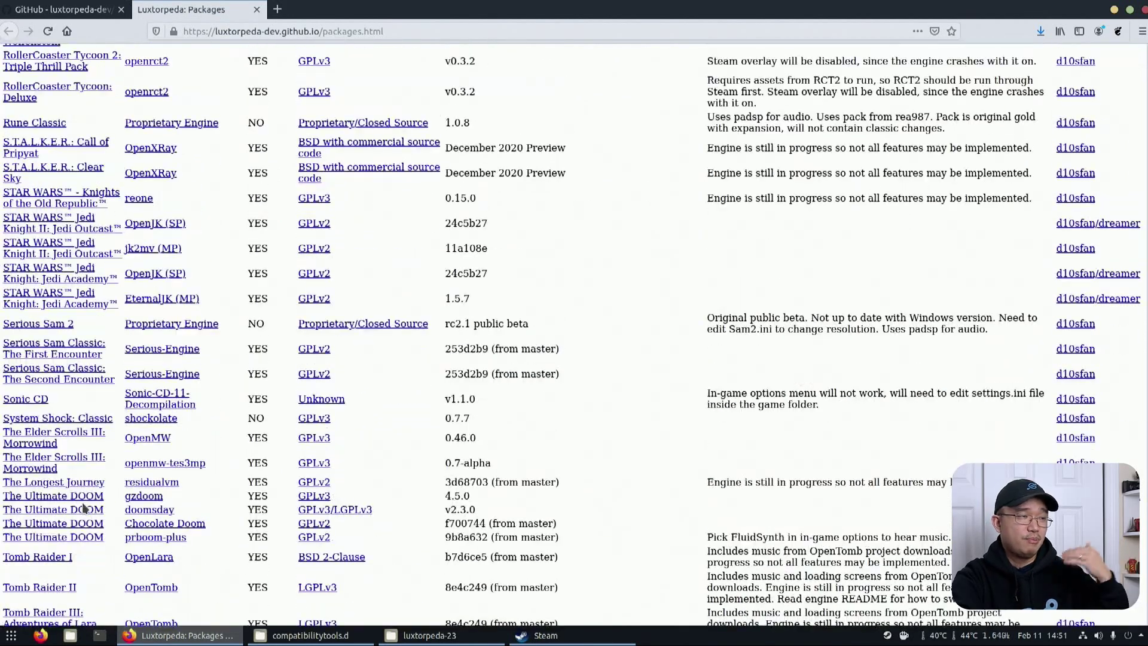
scroll(84, 507, "up", 4)
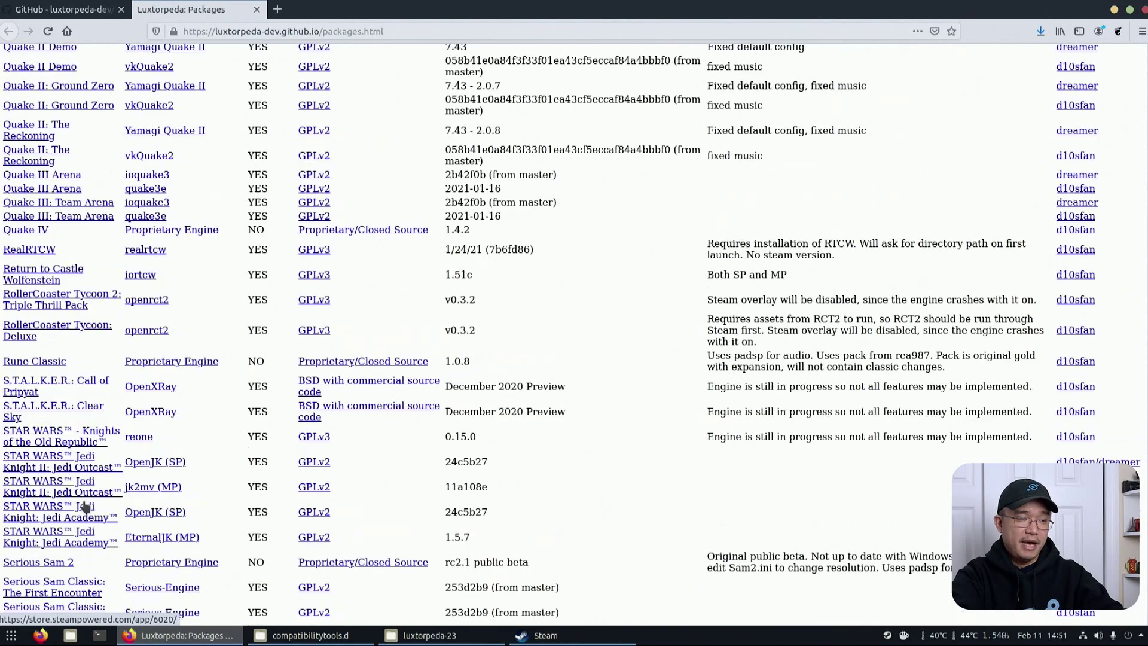
scroll(85, 506, "up", 6)
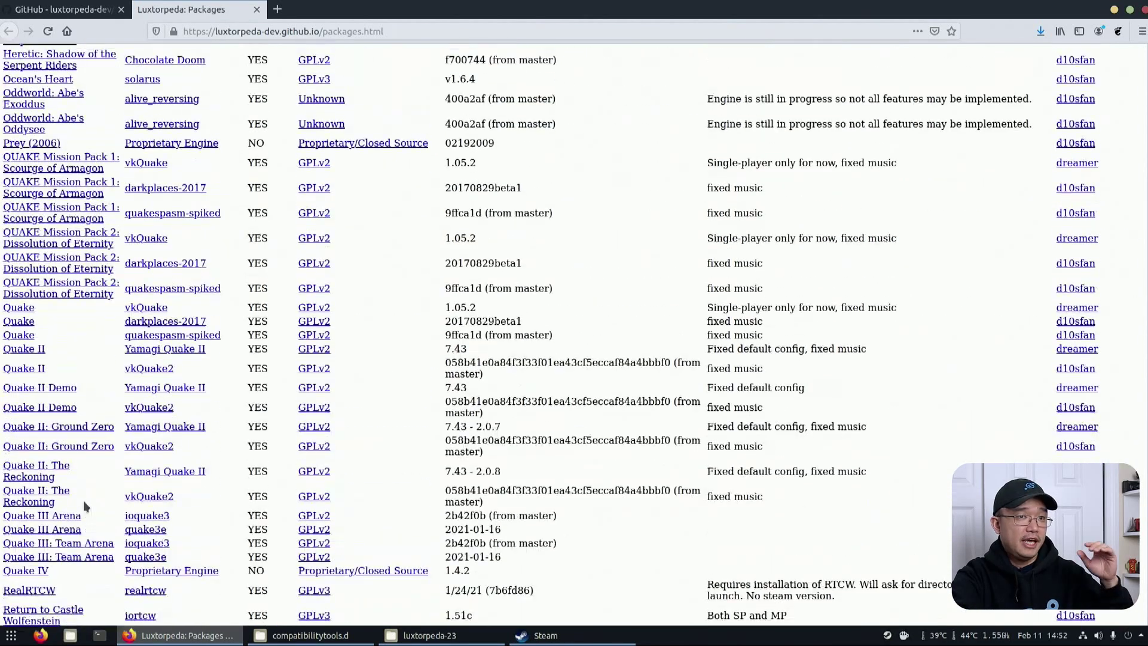